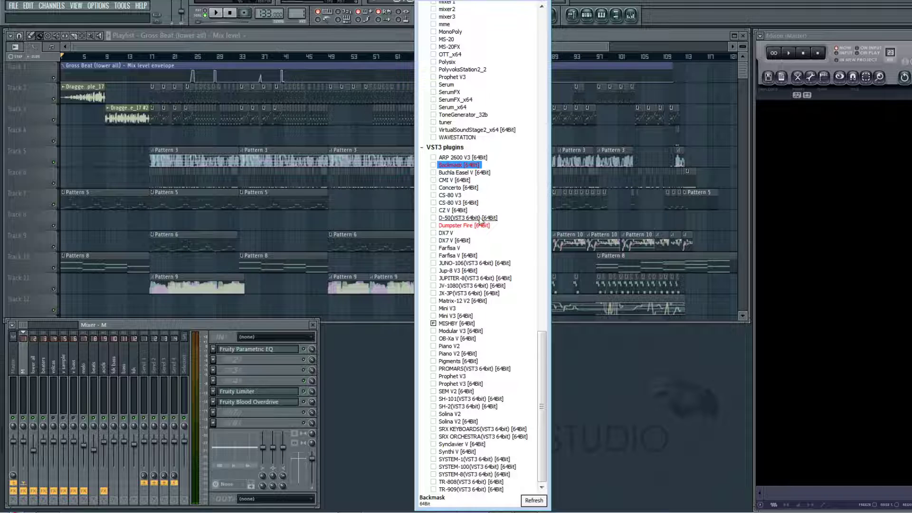
- Load the 64Bit VST3 Dumpster Fire plugin on mixer track M and authorize it with the license file Dumpster Fire.freakshow
double_click(466, 226)
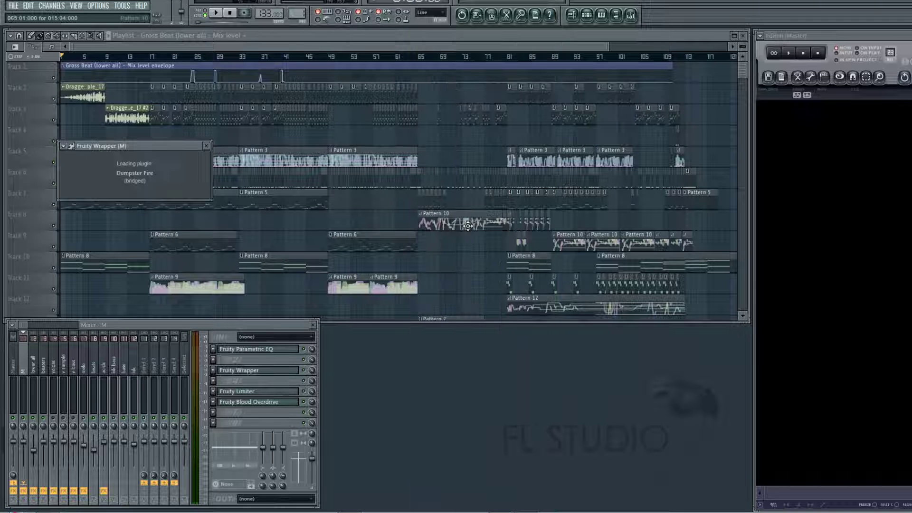
drag(282, 146, 548, 146)
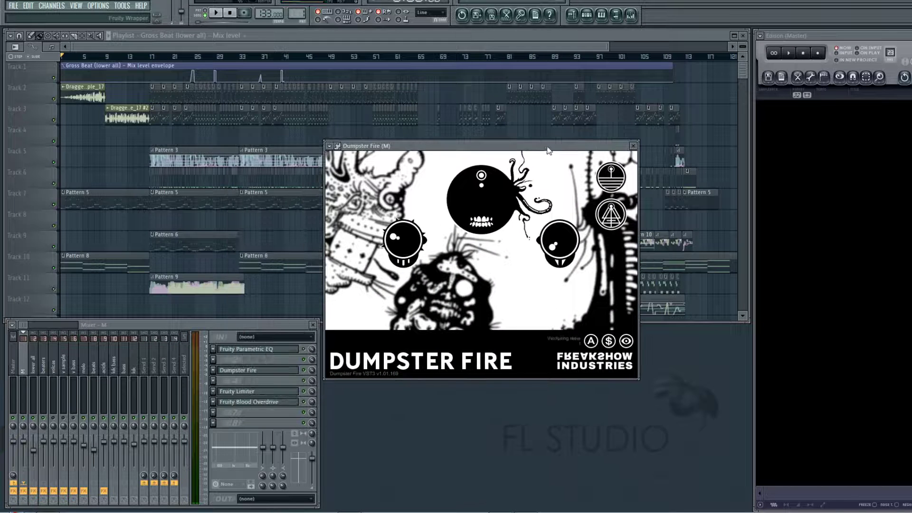
click(590, 343)
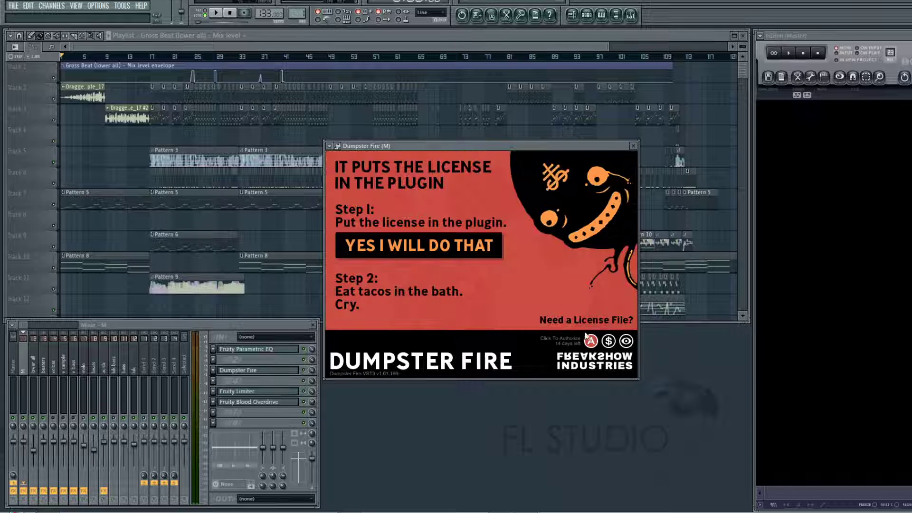
click(450, 250)
click(298, 152)
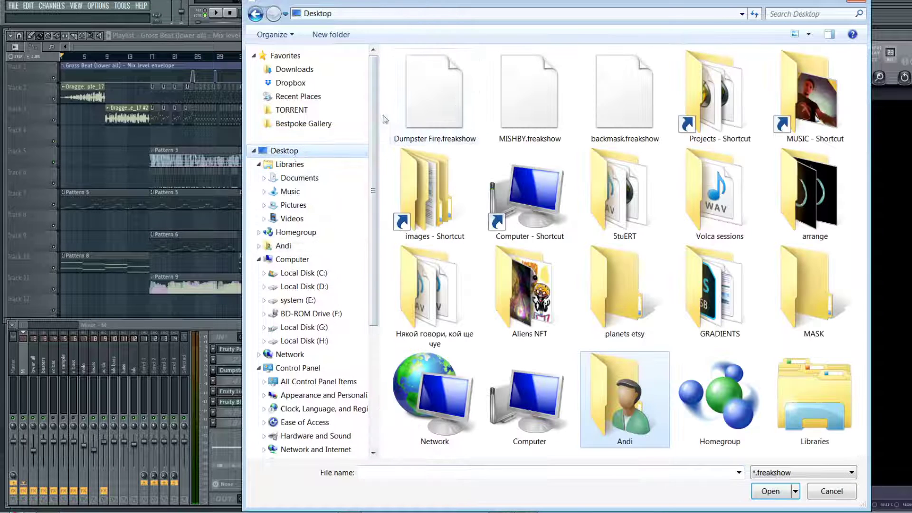
double_click(456, 98)
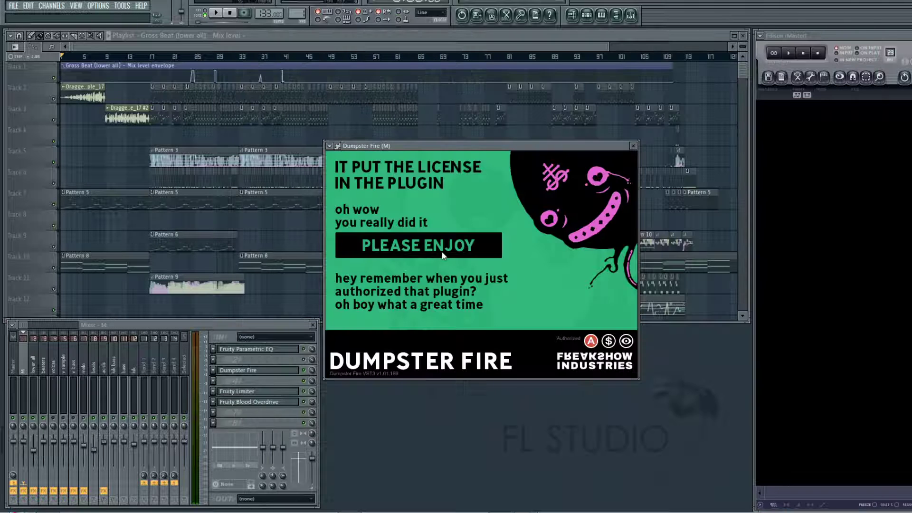
click(442, 256)
- Start recording in Edison on the master track and play the song from the beginning
mouse_move(567, 150)
mouse_down()
mouse_move(574, 166)
mouse_move(567, 145)
mouse_up()
click(826, 55)
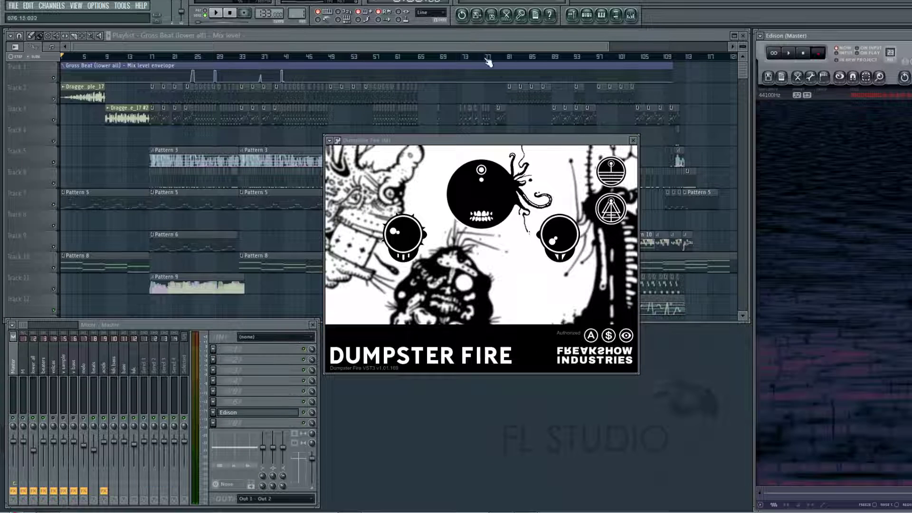
click(217, 17)
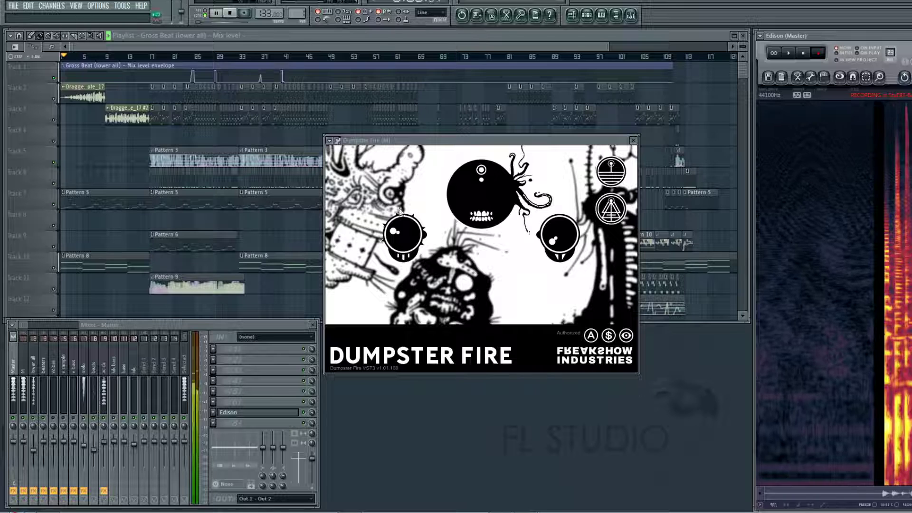
- Bring up Dumpster Fire on mixer track M and check the signal in the track's Fruity Limiter
click(29, 350)
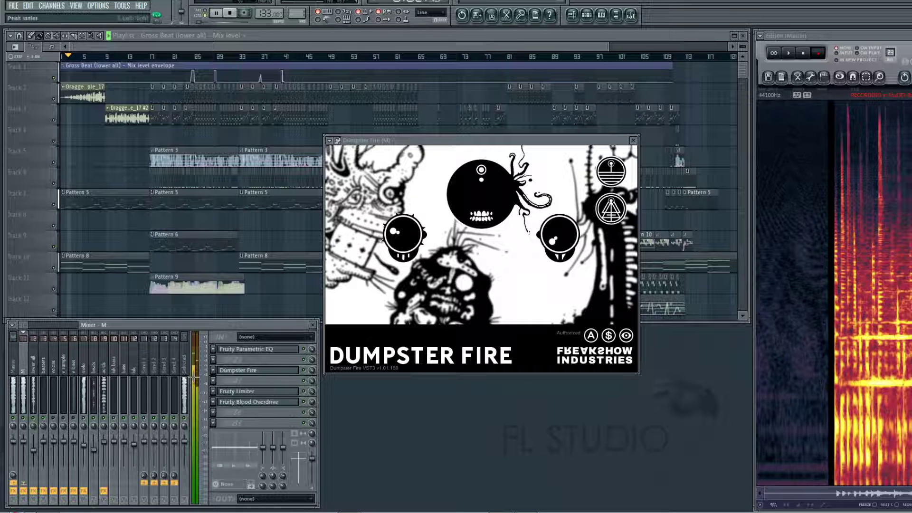
click(273, 371)
click(277, 370)
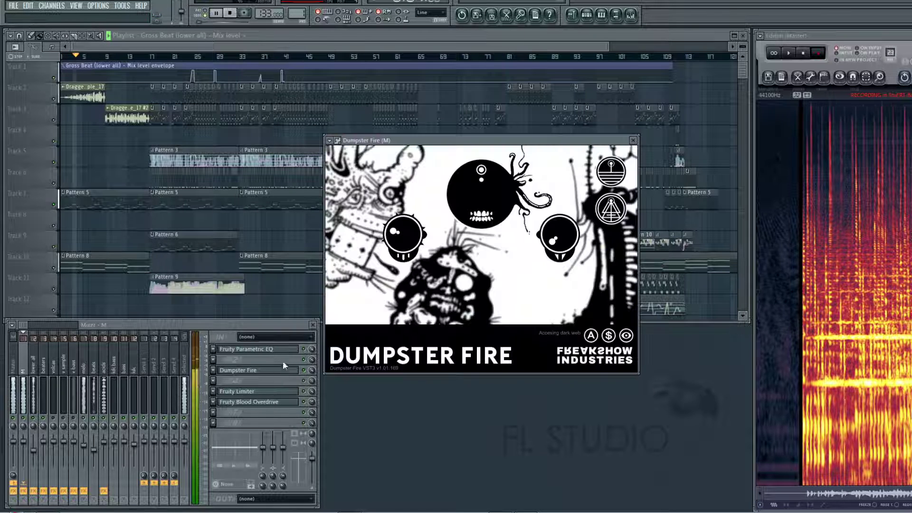
drag(516, 142, 510, 130)
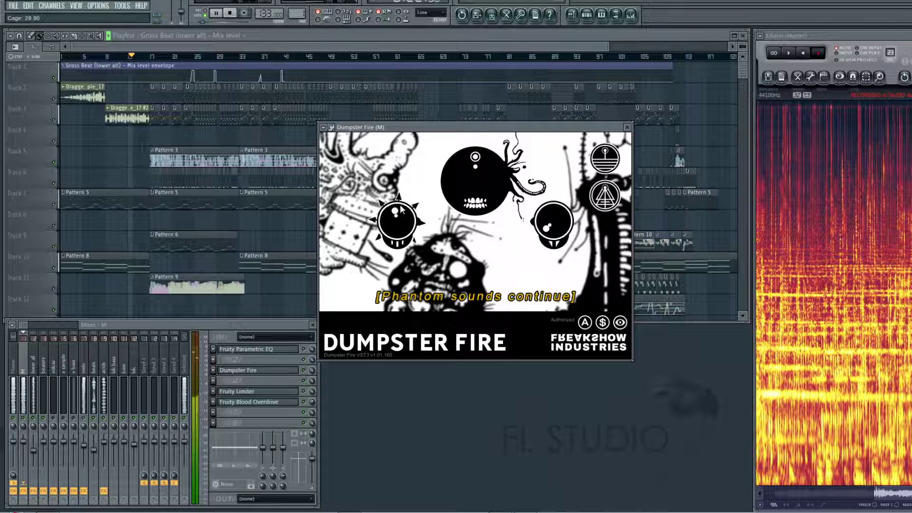
click(283, 392)
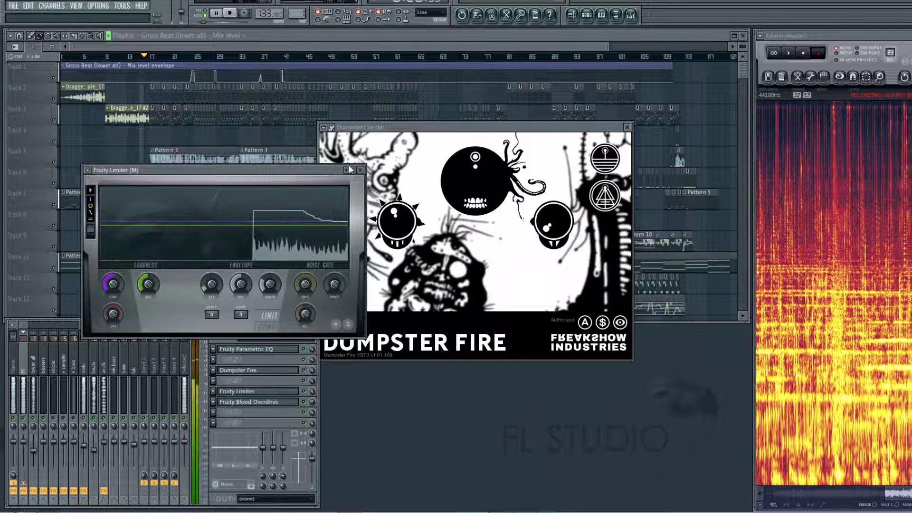
click(360, 170)
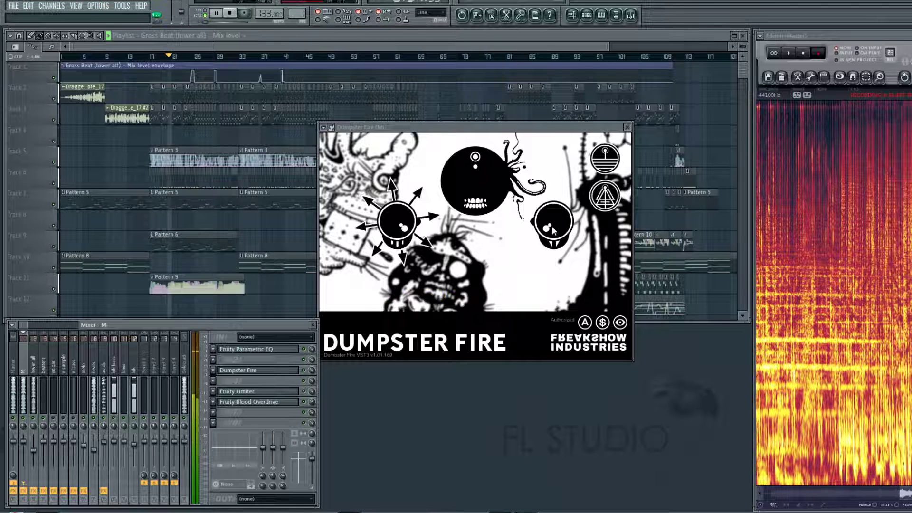
- Sweep Dumpster Fire's Aether and Cage knobs during playback, leaving Aether low and Cage at maximum
drag(555, 211, 540, 68)
drag(559, 226, 571, 196)
drag(403, 227, 415, 341)
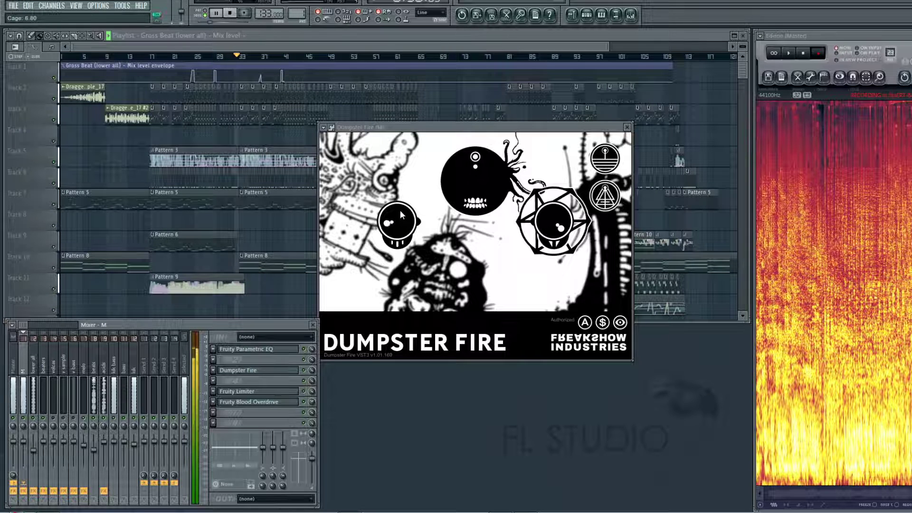
drag(401, 215, 407, 69)
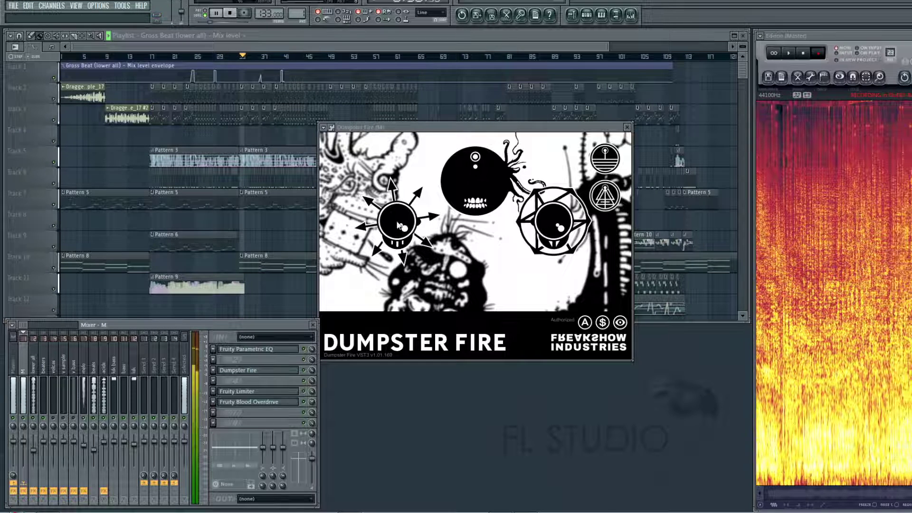
drag(399, 226, 405, 324)
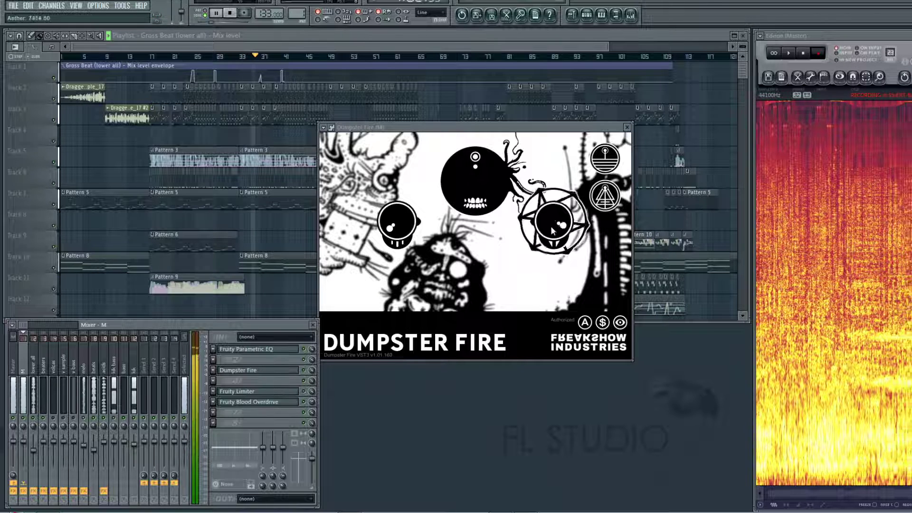
drag(553, 231, 560, 300)
drag(406, 231, 374, 78)
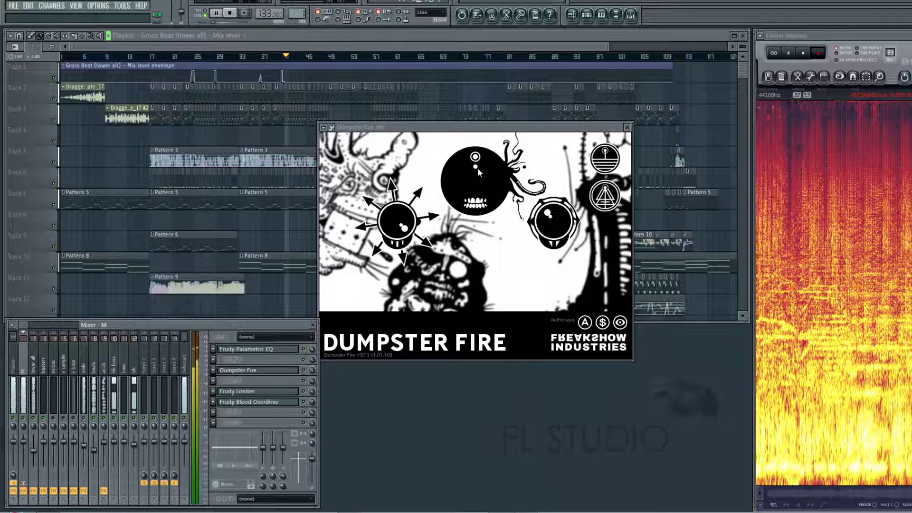
- Turn the plugin's large tentacled knob fully up and then fully down, and raise Cage back to maximum
drag(477, 167, 447, 47)
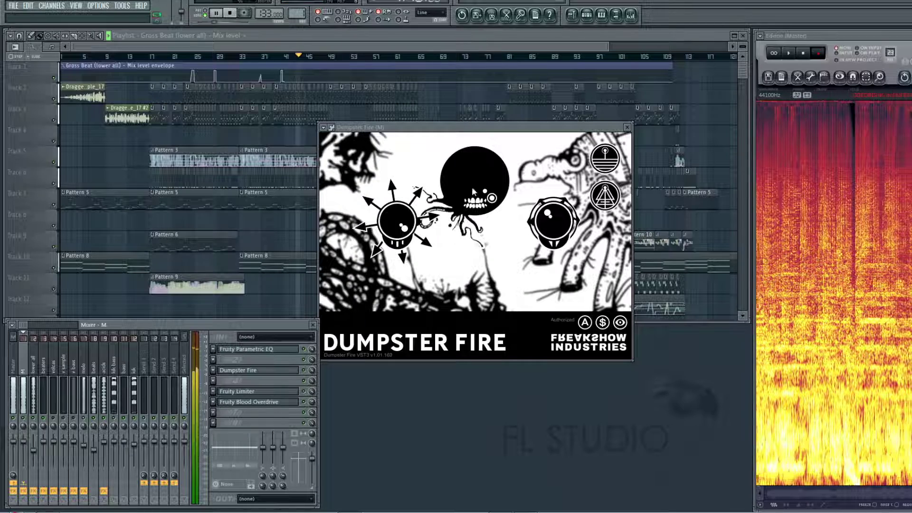
drag(475, 175, 470, 308)
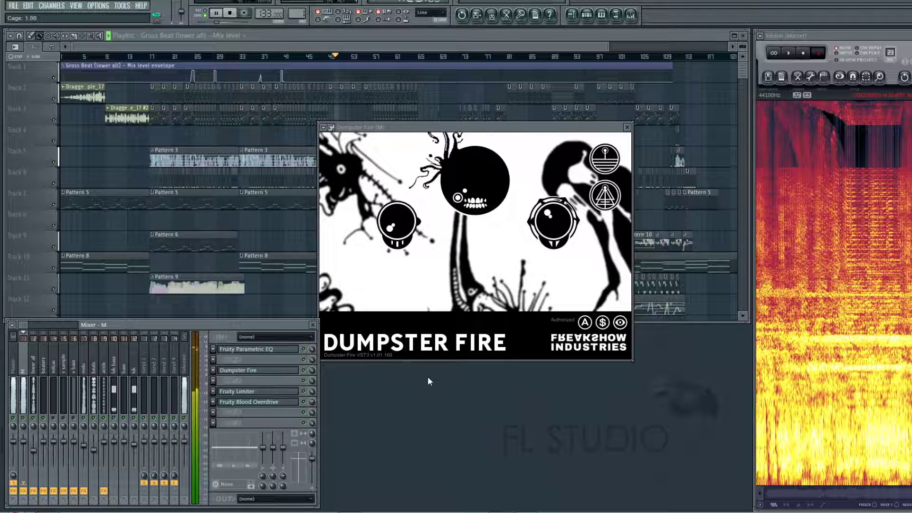
drag(427, 323, 421, 224)
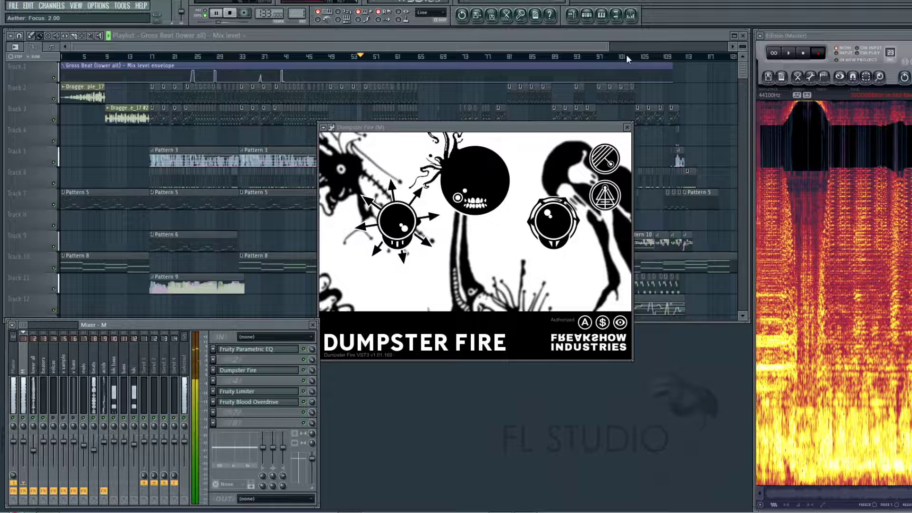
- Sweep the Aether Focus control, leaving it at 2.00, and lower the Aether Aspect control
drag(625, 155, 624, 281)
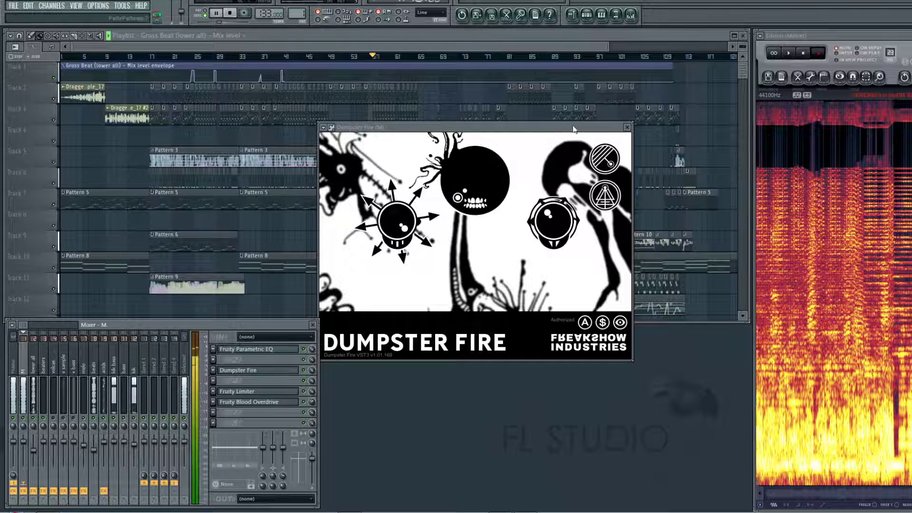
drag(610, 162, 608, 138)
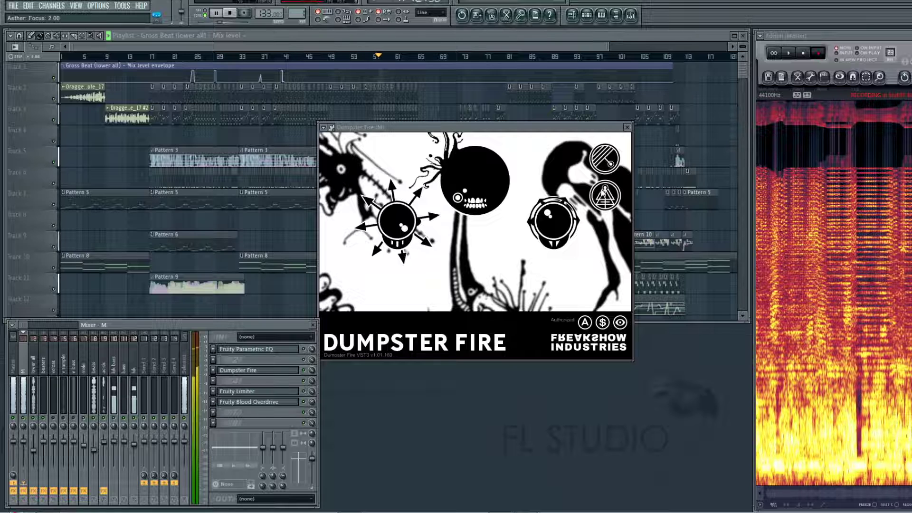
drag(604, 192, 611, 286)
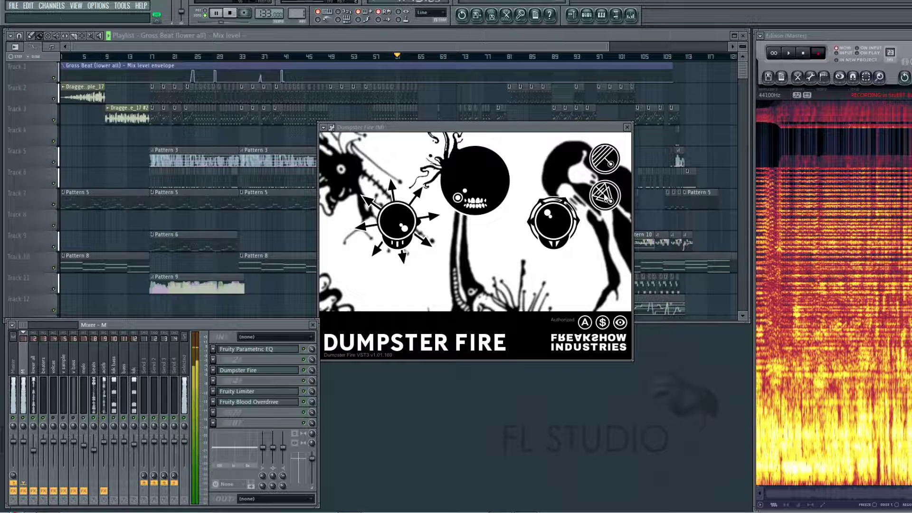
- Set the Aether knob to 4110.60, and sweep Aspect down to 0.00 and back up to 0.72
drag(575, 201, 558, 258)
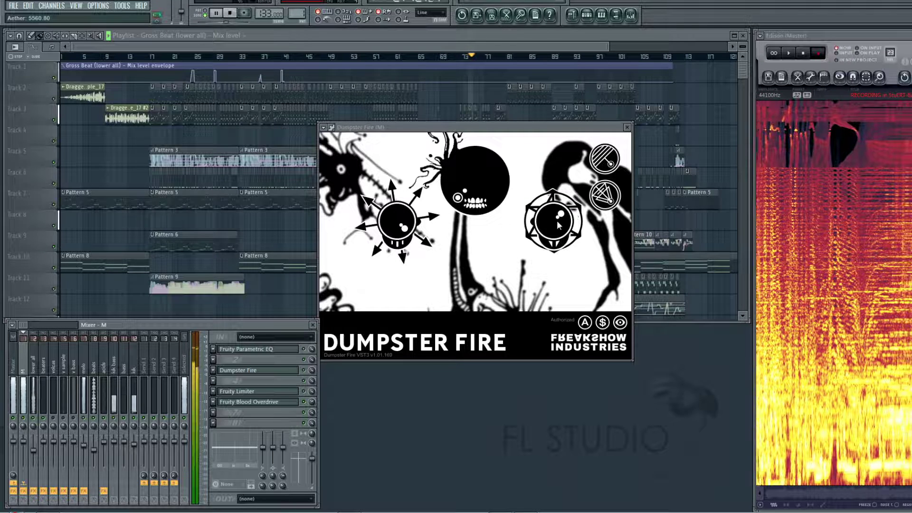
drag(558, 225, 570, 245)
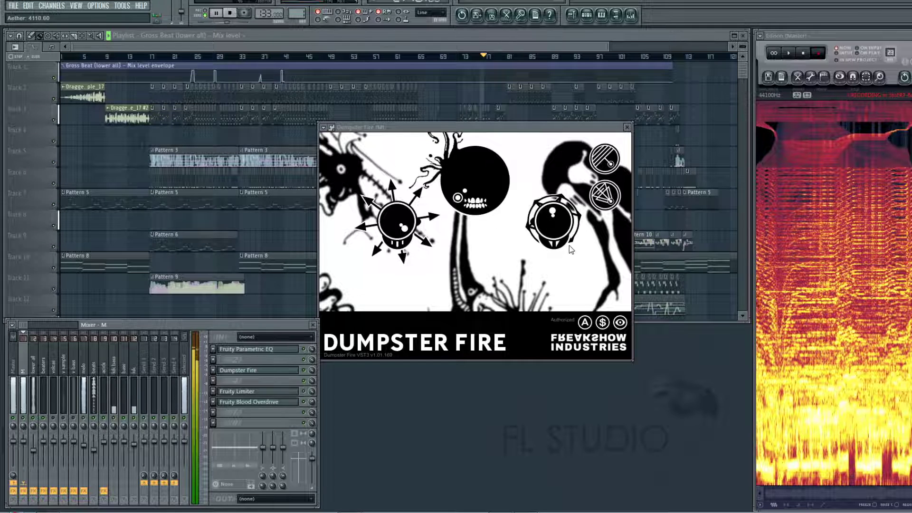
drag(604, 201, 619, 327)
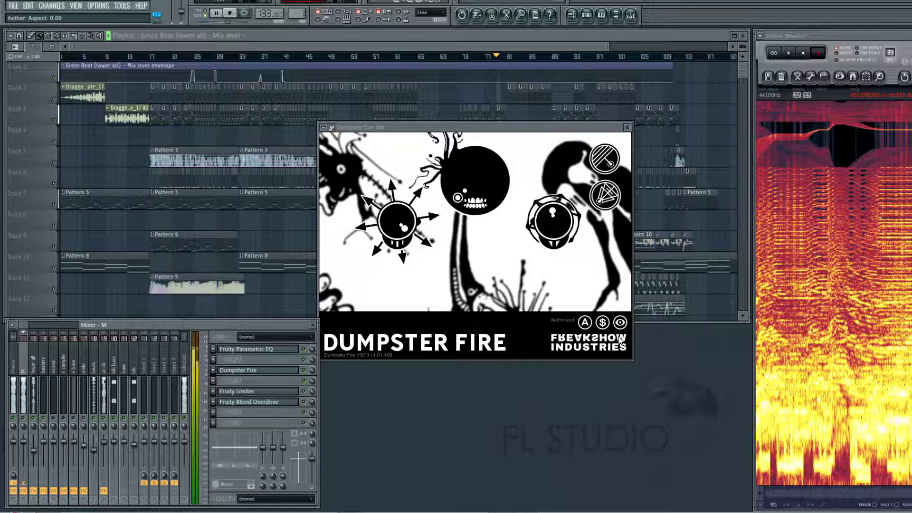
drag(608, 205, 617, 232)
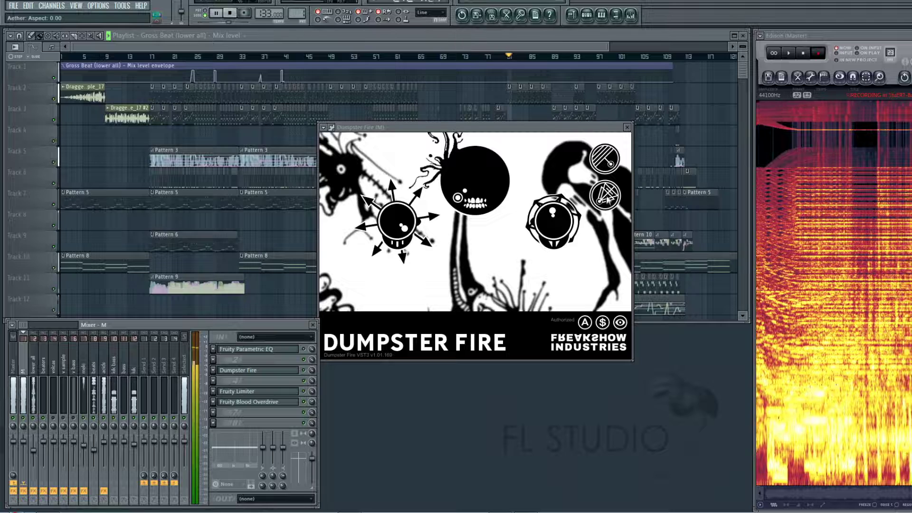
drag(609, 200, 610, 154)
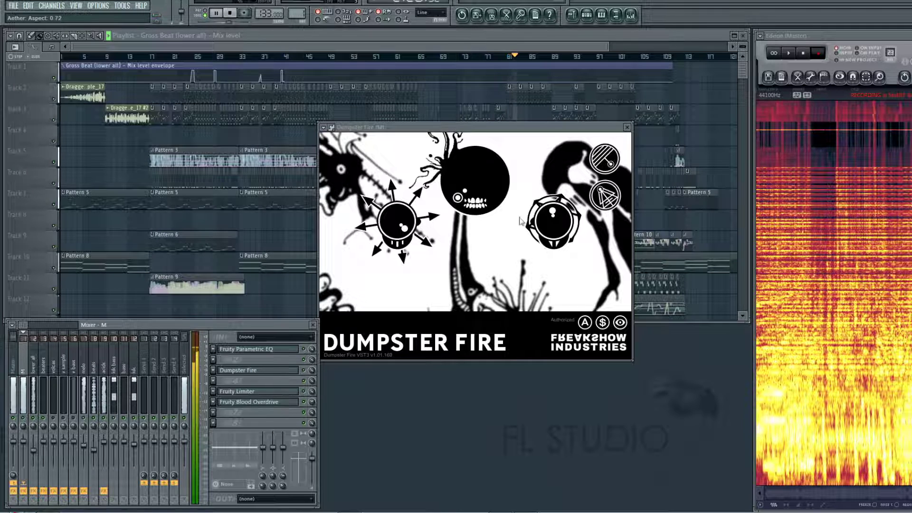
- Slightly reduce the gain in the Fruity Limiter on mixer track M and close its window
click(271, 392)
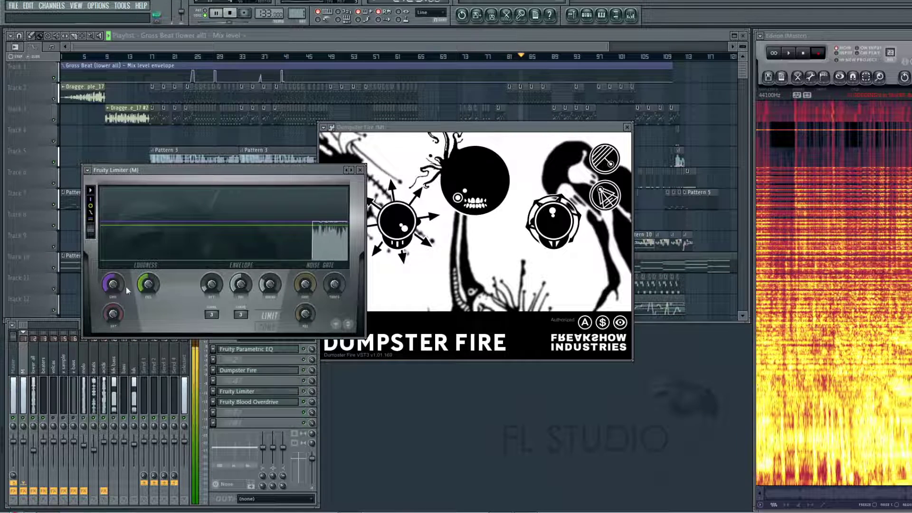
mouse_move(114, 284)
mouse_down()
mouse_move(113, 337)
mouse_move(113, 299)
mouse_up()
click(360, 169)
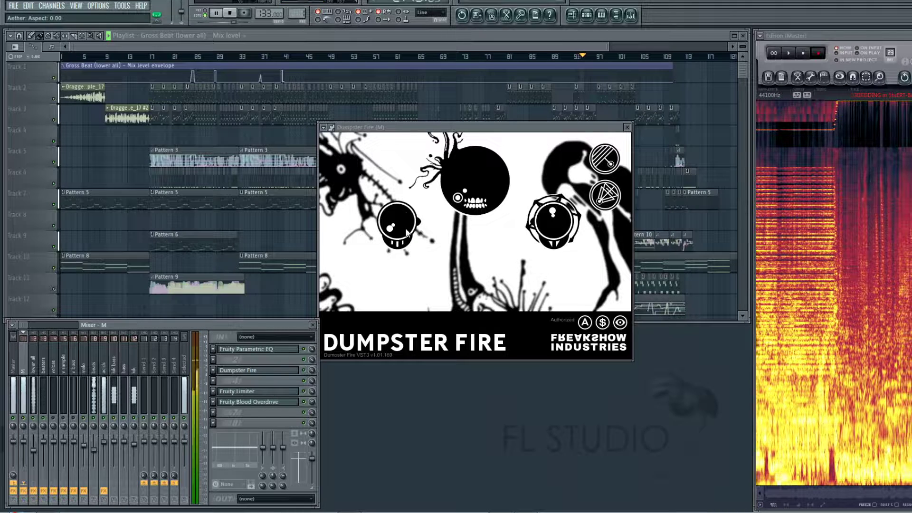
- Sweep Dumpster Fire's Cage knob near its low end and set it to 9.30
drag(407, 233, 408, 203)
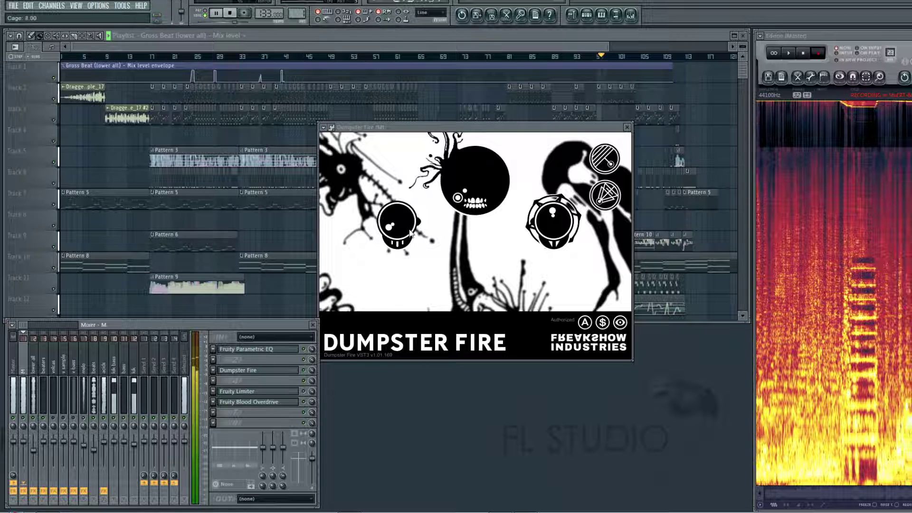
mouse_move(409, 227)
mouse_down()
mouse_move(416, 221)
mouse_move(411, 232)
mouse_up()
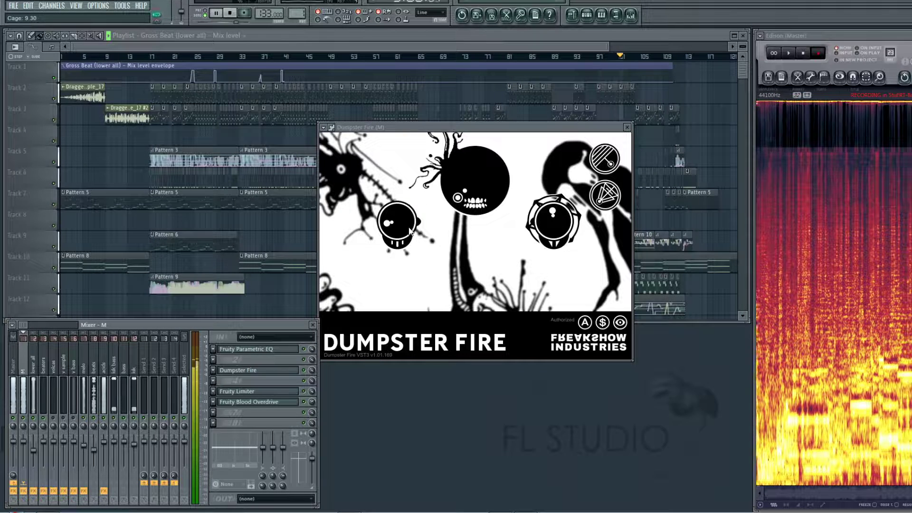
- Sweep the Aether Focus control between its extremes, leaving it at maximum, and turn Aspect up
click(614, 202)
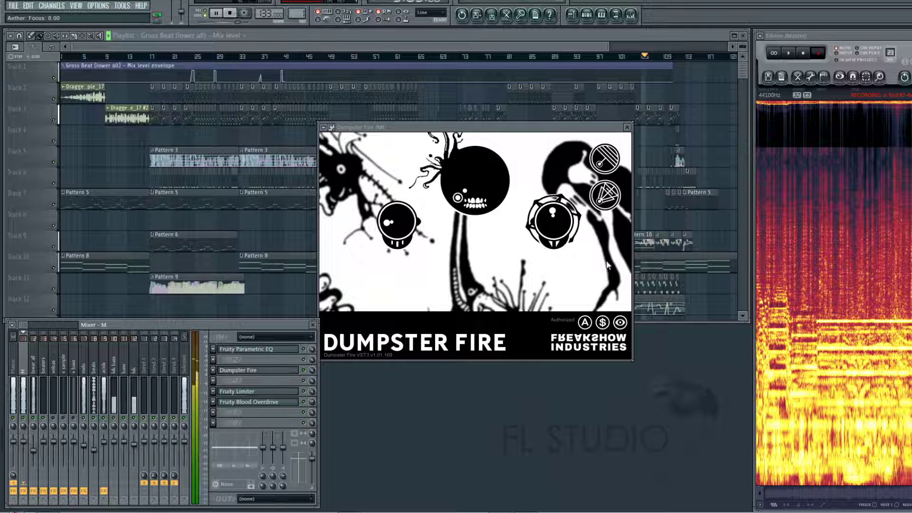
drag(603, 163, 575, 96)
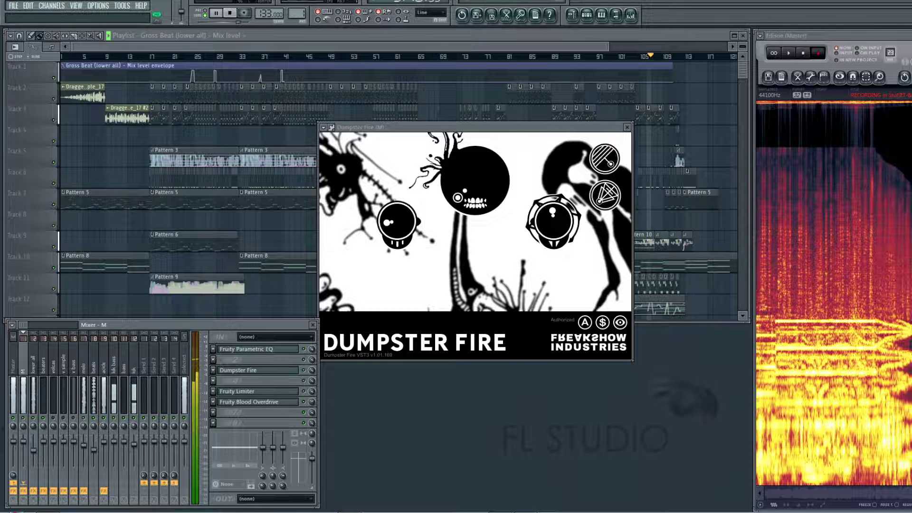
drag(602, 156, 597, 357)
drag(608, 163, 600, 1)
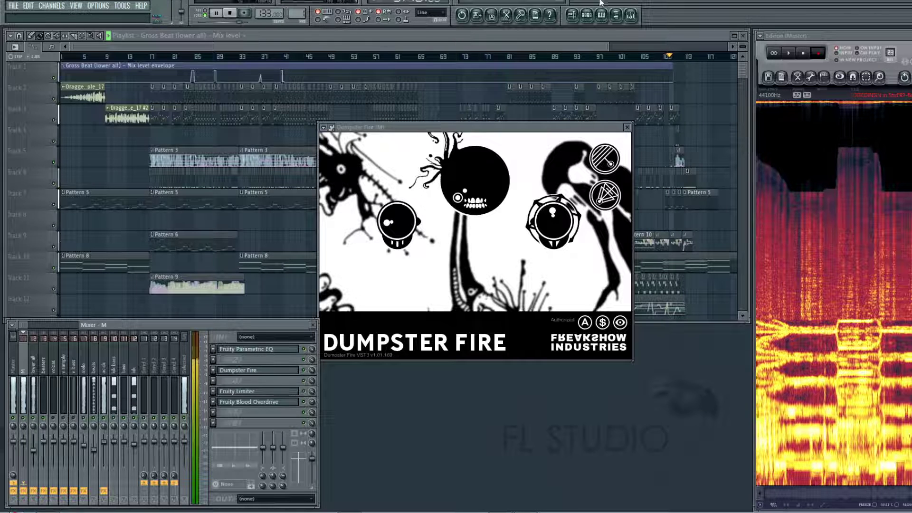
drag(606, 194, 622, 57)
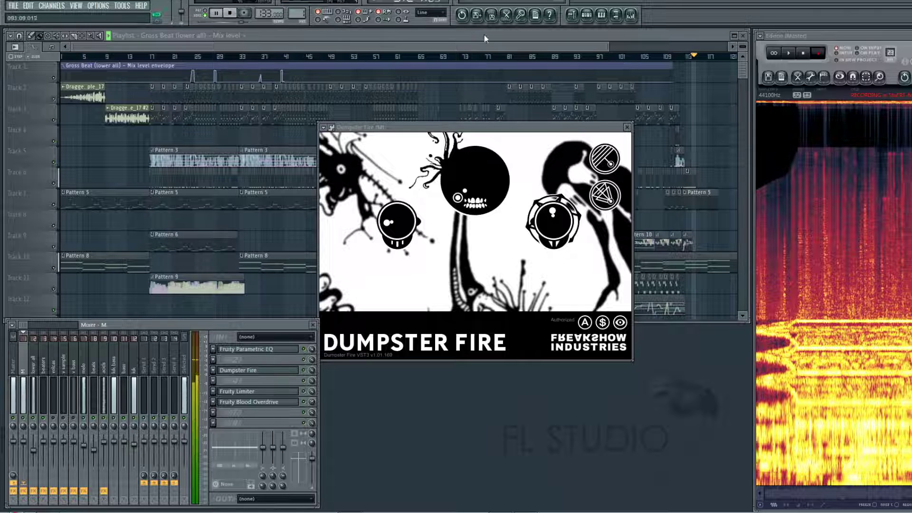
- Sweep Dumpster Fire's Cage knob up to maximum and back down, and restart song playback from the beginning
drag(396, 220, 416, 116)
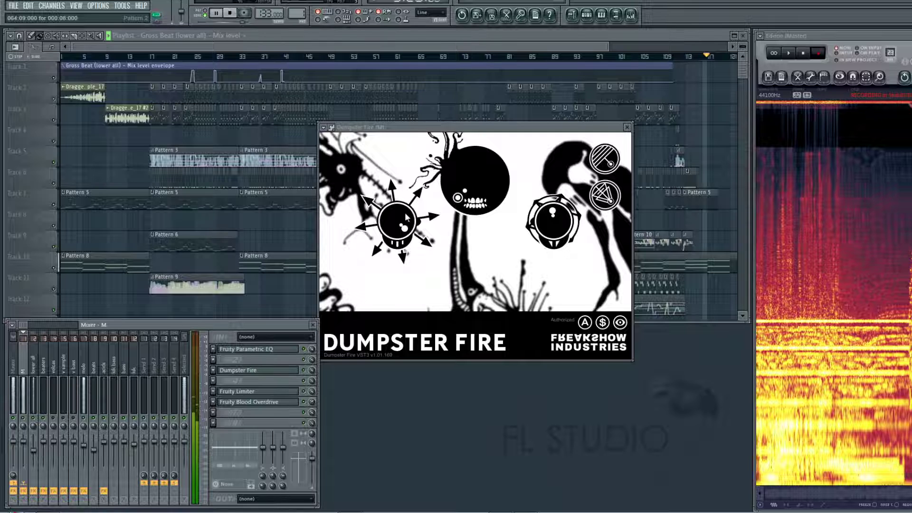
drag(406, 219, 403, 339)
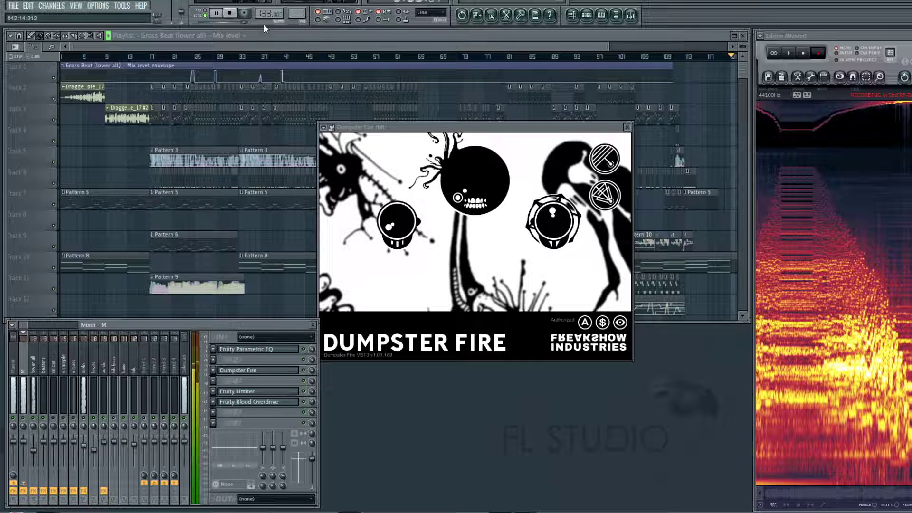
click(237, 15)
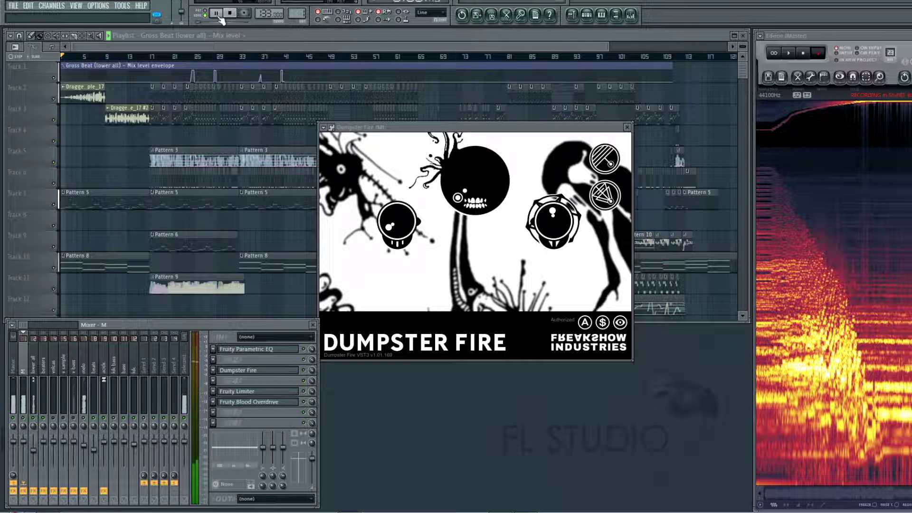
- Sweep Cage up to maximum, bring it down to 26.20, and bring it back up partway during playback
drag(405, 232, 403, 58)
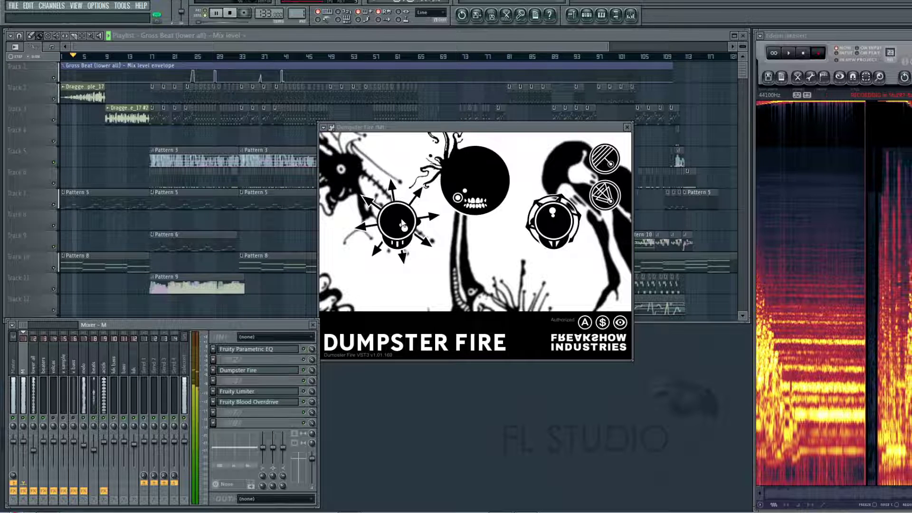
drag(403, 226, 414, 292)
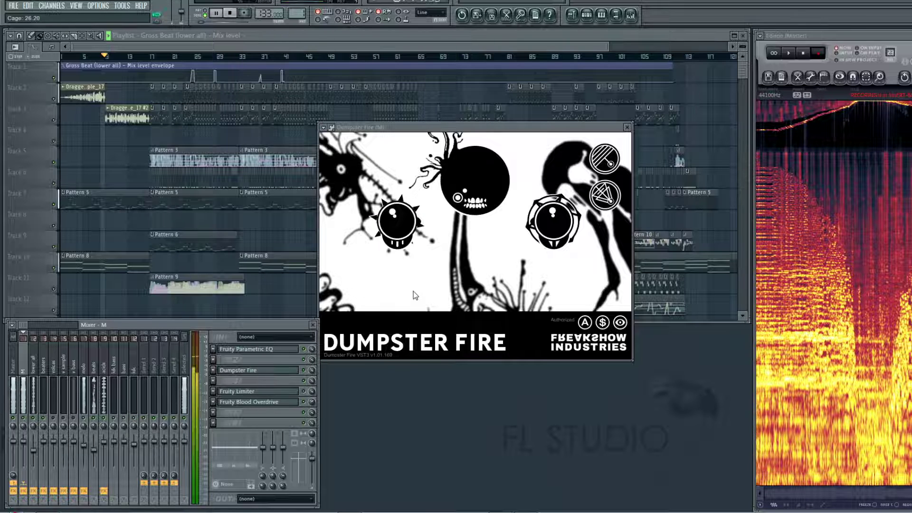
drag(397, 217, 413, 246)
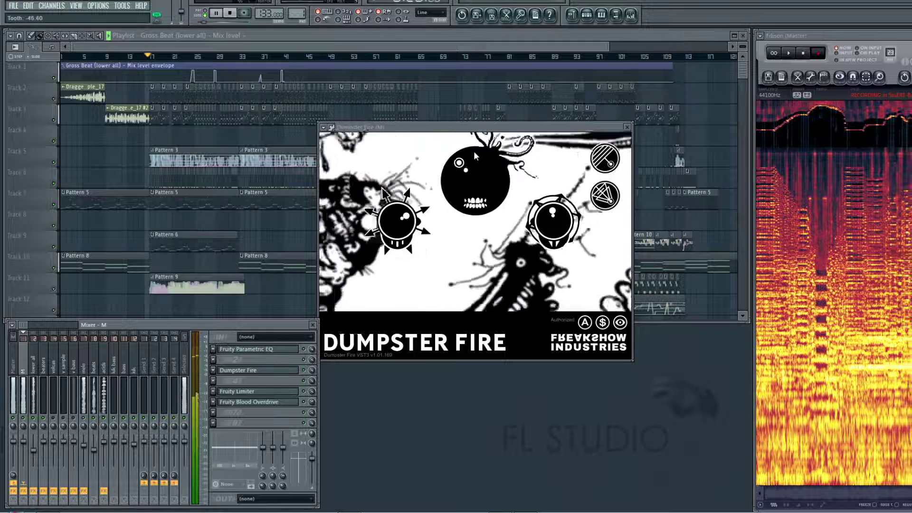
- Sweep the Tooth knob up to maximum, back through -18.40, and up to maximum again
drag(474, 151, 493, 20)
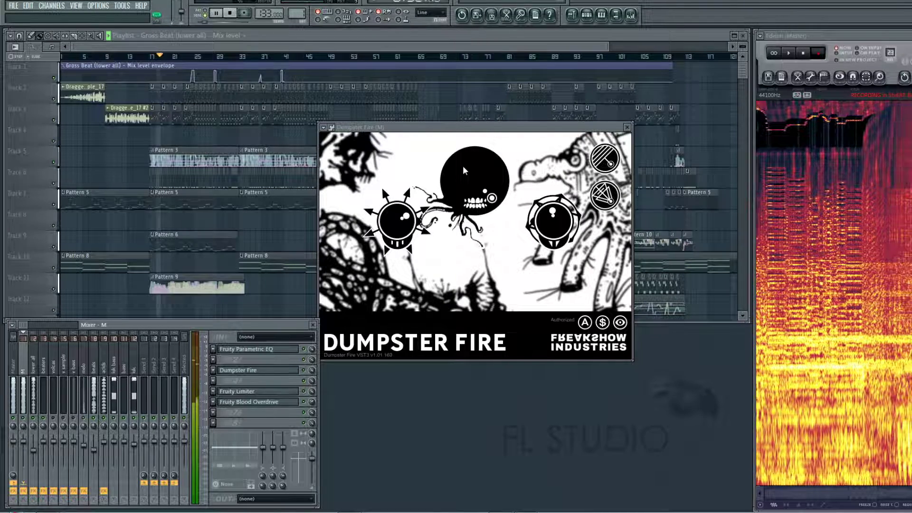
drag(464, 170, 495, 141)
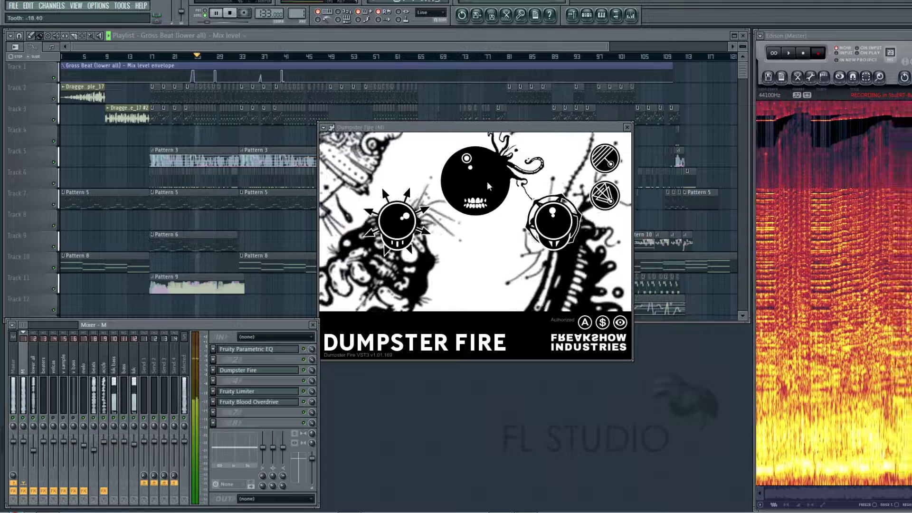
drag(487, 181, 530, 99)
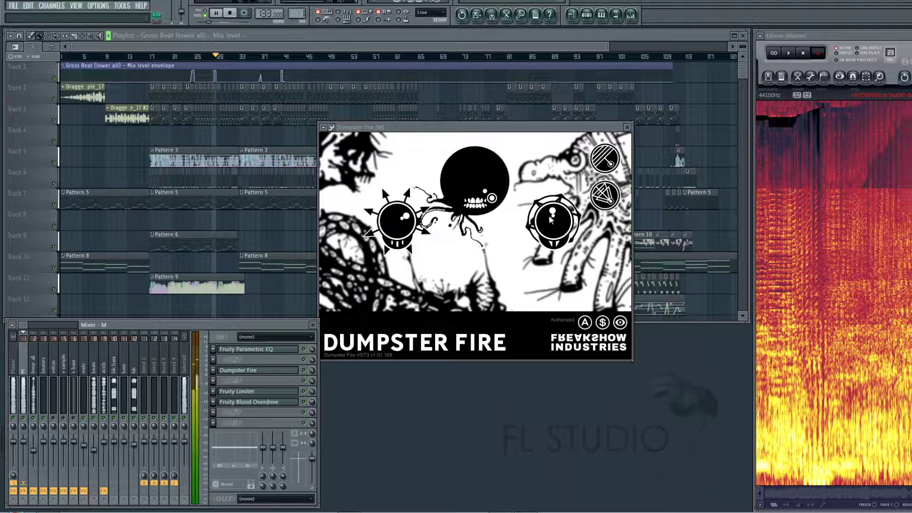
- Lower Aether to 606.00 and turn Tooth down to -135.00
drag(551, 220, 544, 270)
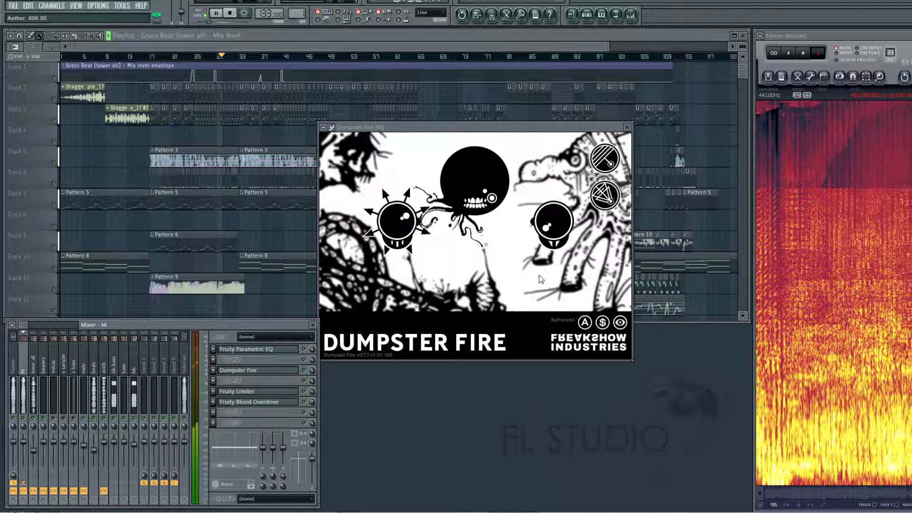
drag(496, 192, 498, 322)
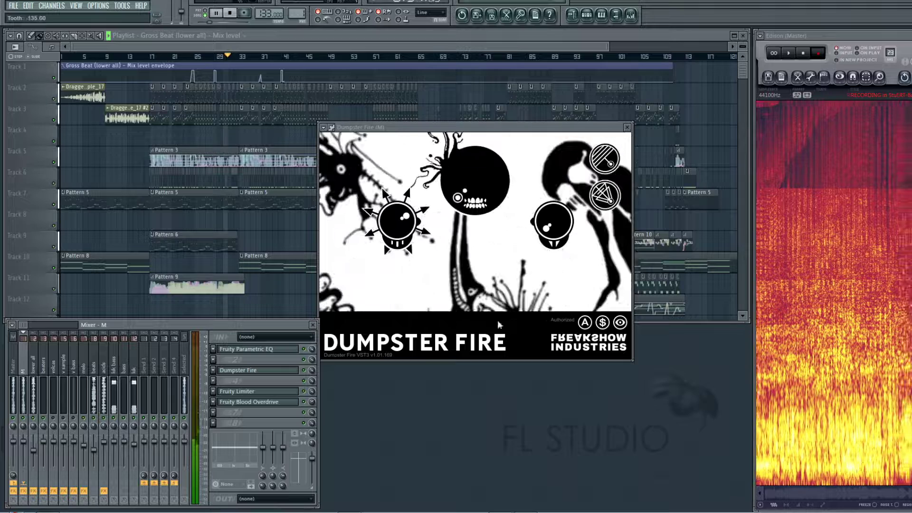
drag(499, 353, 513, 235)
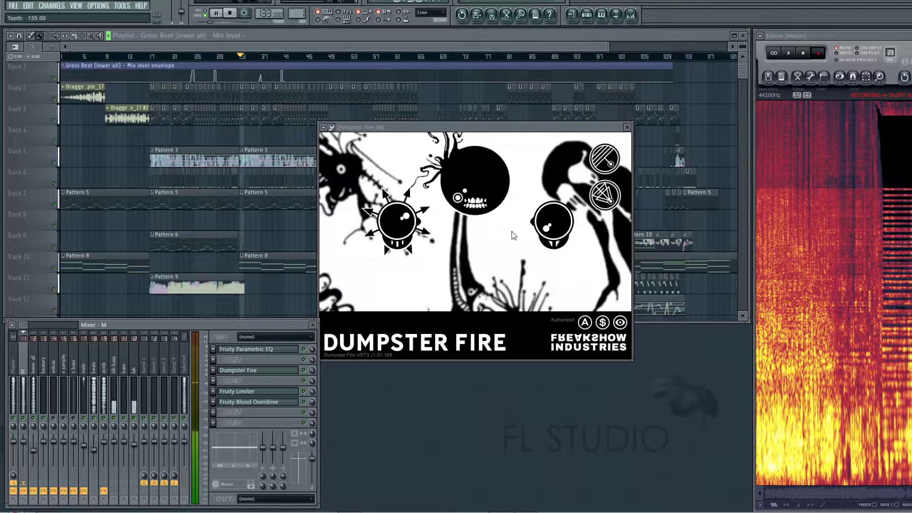
- Set Cage to 64.00 and sweep Tooth up to 79.90, down to minimum, and up to maximum
mouse_move(396, 221)
mouse_down()
mouse_move(431, 269)
mouse_move(415, 308)
mouse_move(430, 221)
mouse_move(401, 226)
mouse_up()
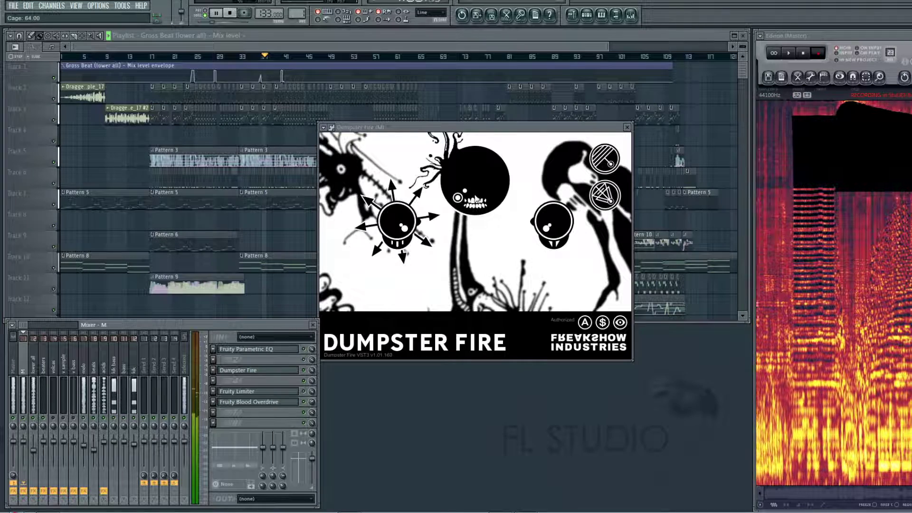
drag(477, 199, 503, 47)
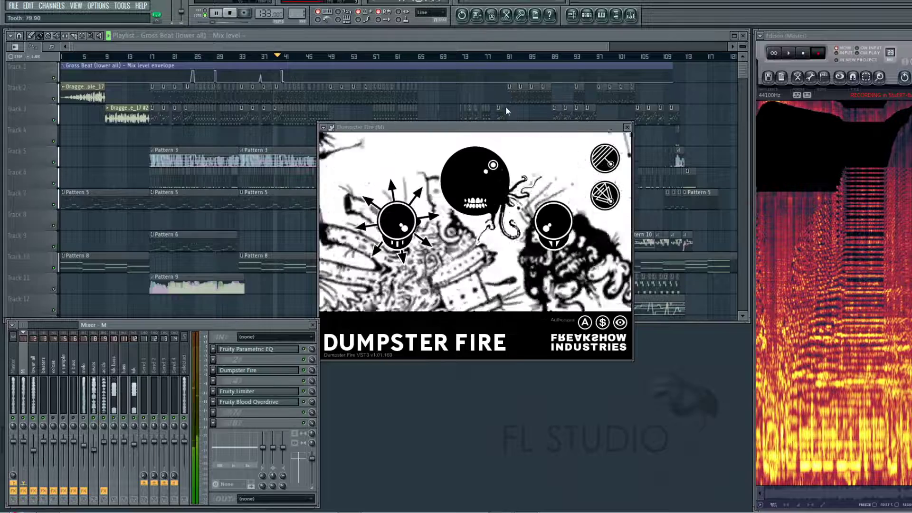
drag(506, 106, 475, 262)
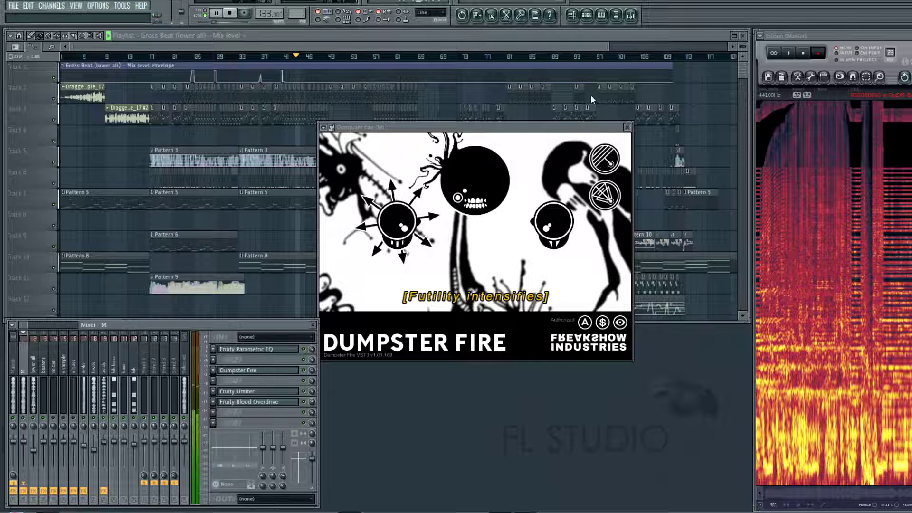
drag(475, 185, 476, 51)
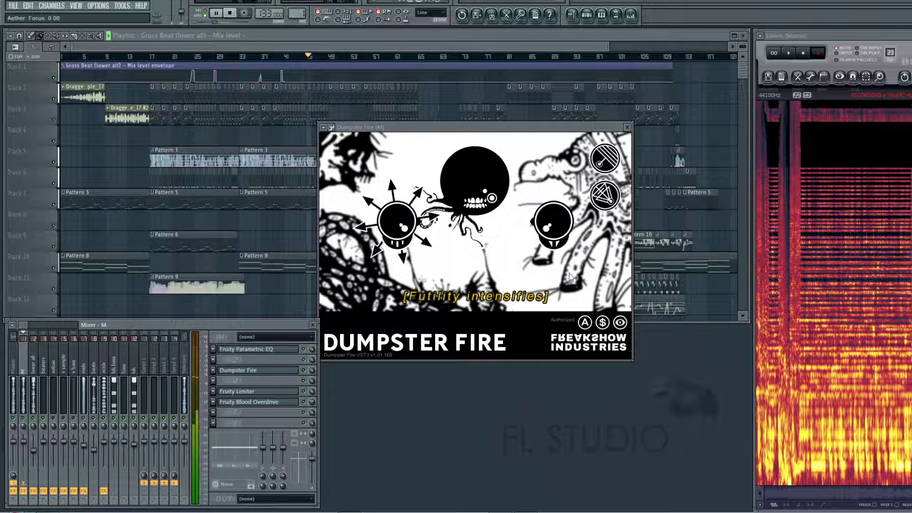
- Sweep Aether and its Focus control alternately, leaving Aether at 1542.60 and Focus at maximum
drag(553, 222, 538, 80)
drag(600, 157, 602, 298)
drag(554, 223, 565, 258)
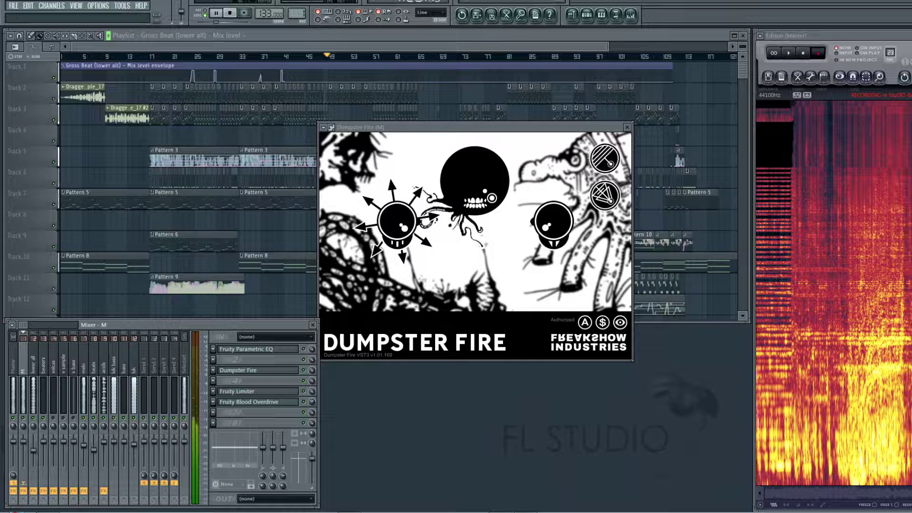
drag(554, 222, 554, 228)
drag(605, 159, 574, 149)
drag(552, 232, 559, 212)
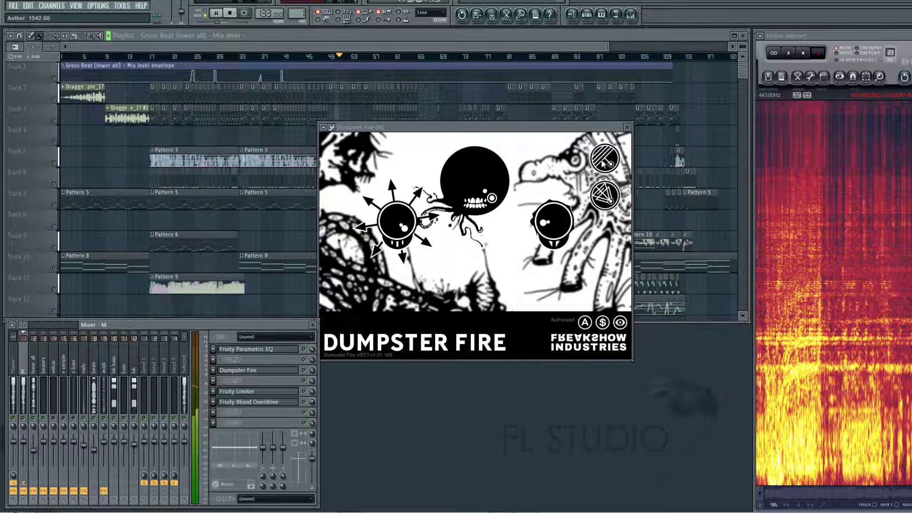
- Sweep Focus down to 0.00 and back up to maximum, and lower Aspect to 0.00
drag(597, 175, 602, 306)
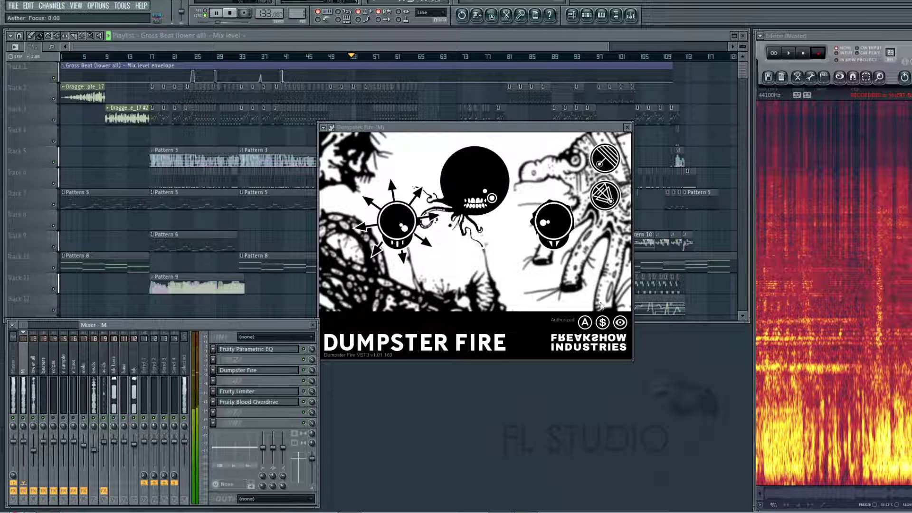
drag(603, 348, 597, 135)
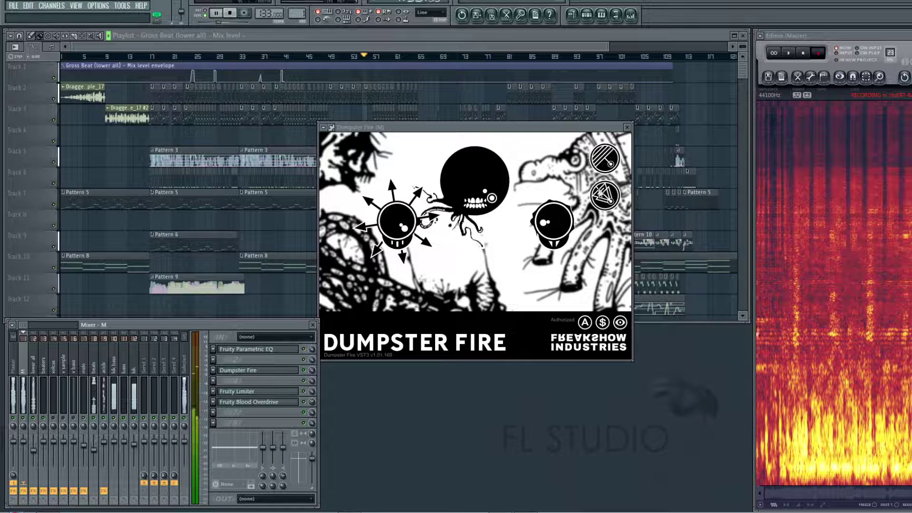
drag(600, 194, 605, 349)
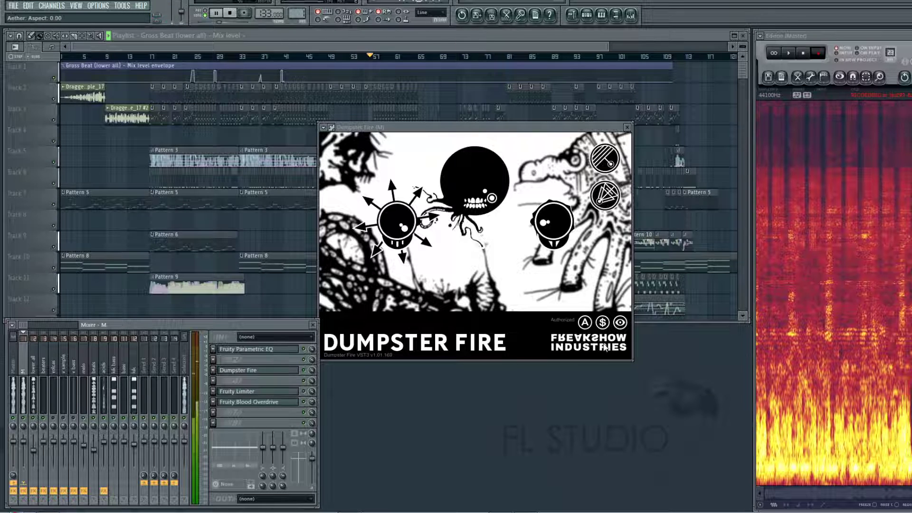
- Turn Aether up to maximum and Tooth down to -135.00, moving Cage as well
drag(557, 212, 563, 81)
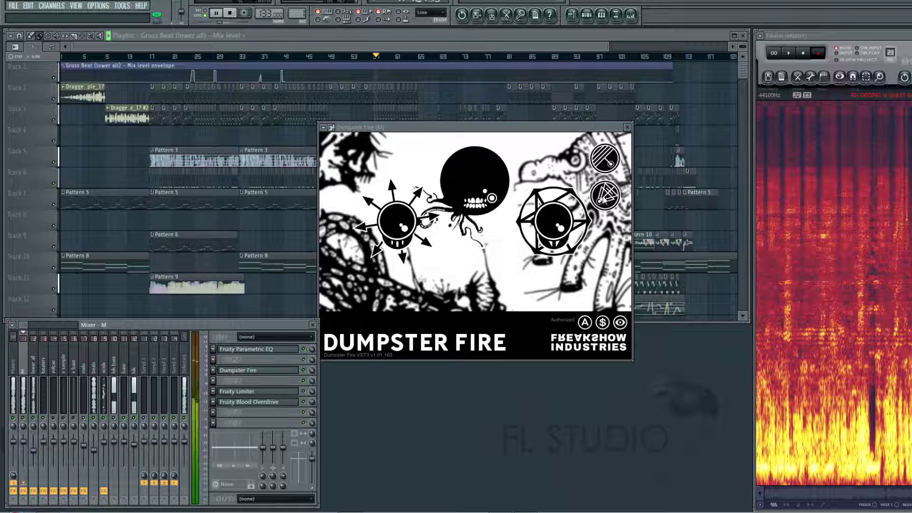
drag(563, 209, 601, 180)
drag(412, 223, 408, 274)
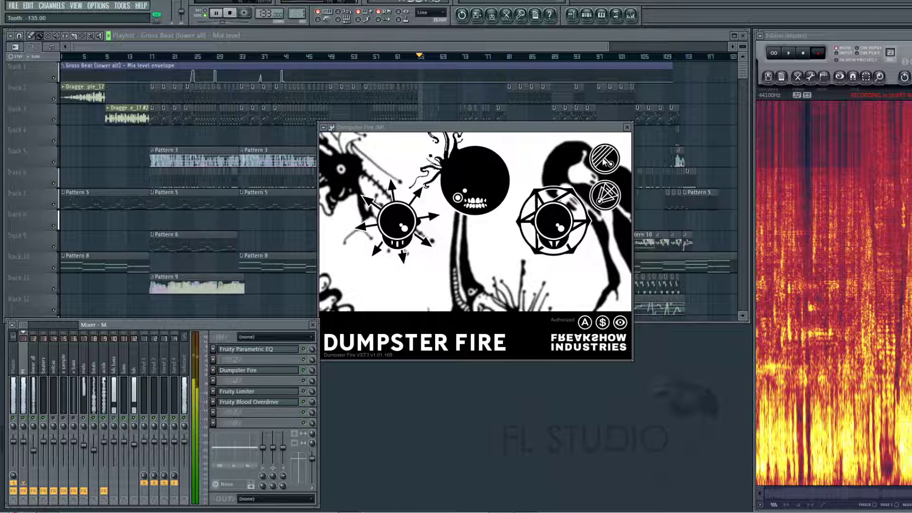
- Change Focus to a middle setting and sweep Aspect repeatedly down to 0.00, up high, and back to 0.10
drag(605, 163, 612, 203)
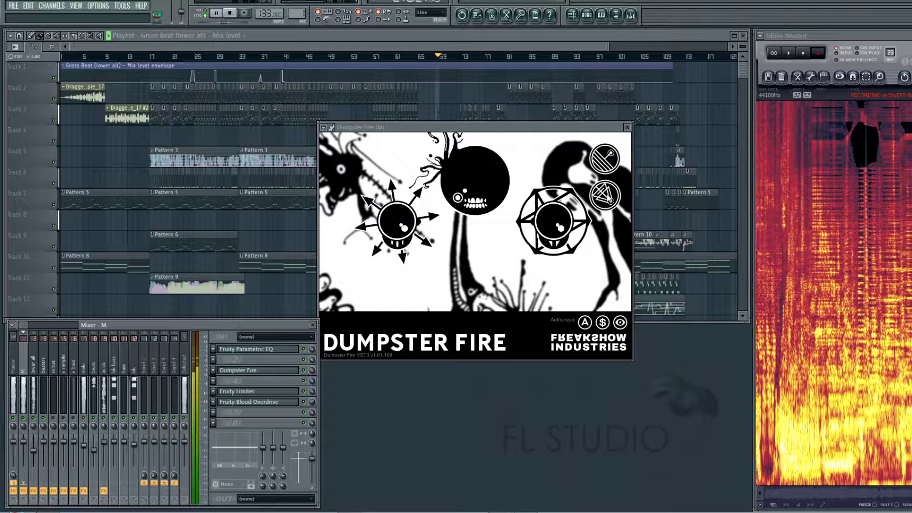
drag(611, 210, 613, 241)
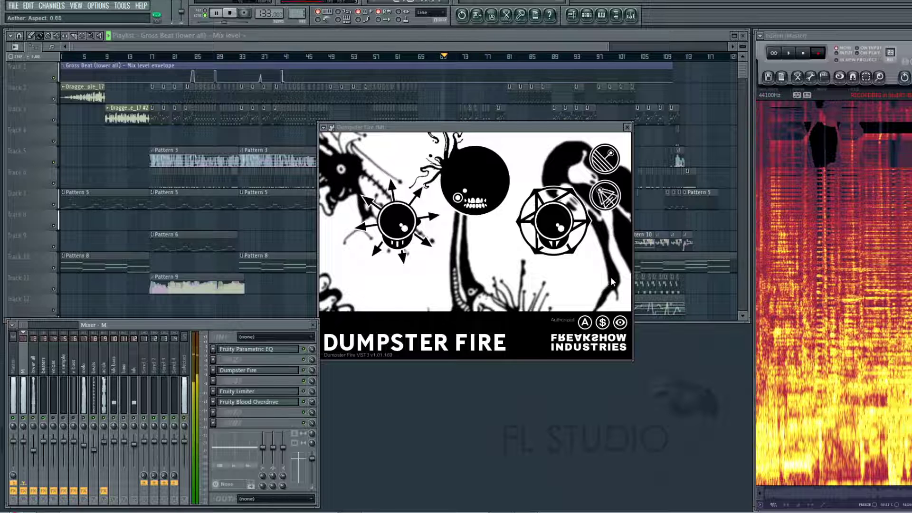
drag(611, 281, 613, 326)
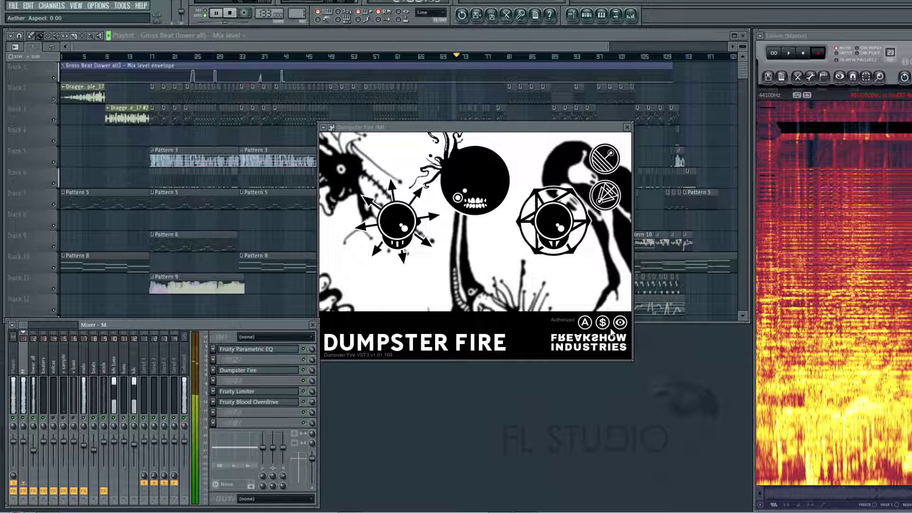
drag(608, 203, 619, 167)
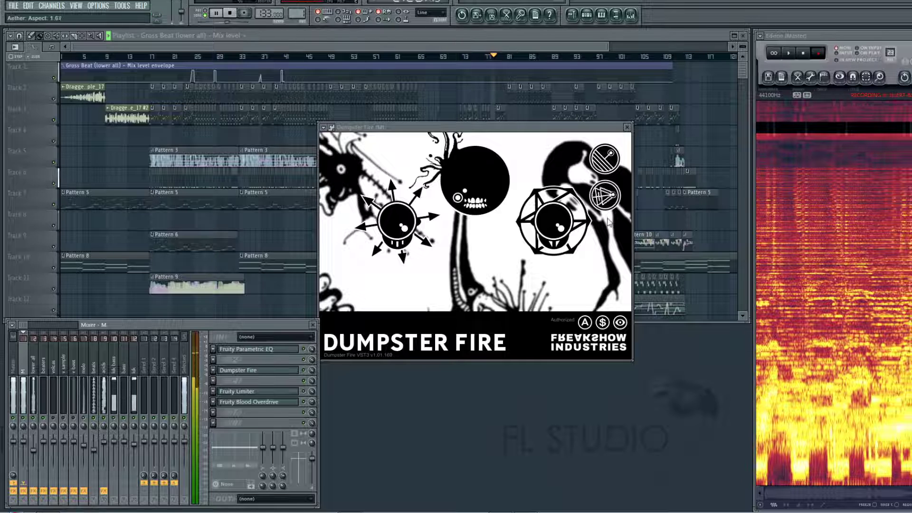
drag(609, 244, 605, 284)
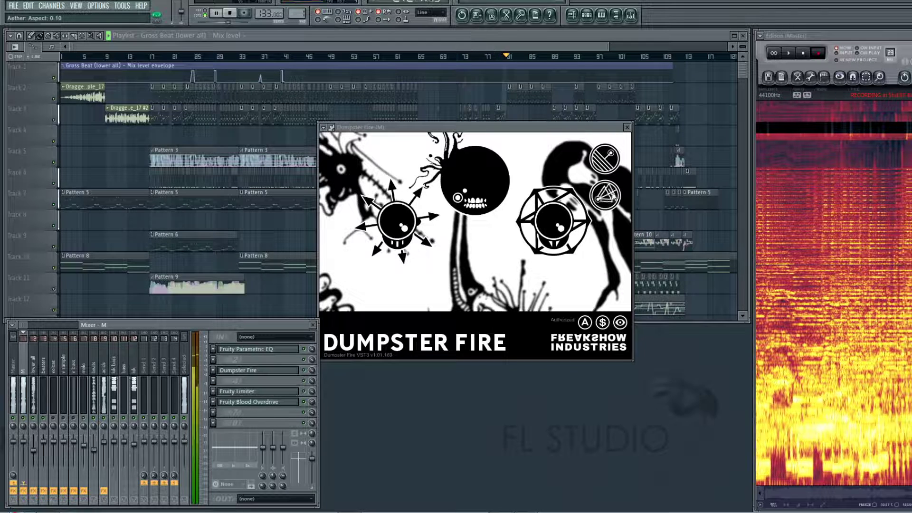
drag(613, 195, 589, 347)
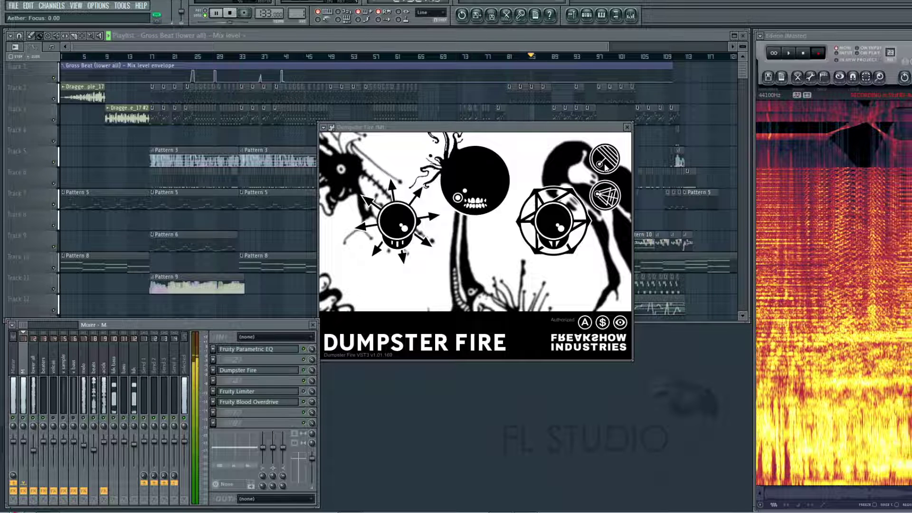
- Sweep Focus up through 1.39 to maximum and bring it partway back down
drag(606, 167, 610, 88)
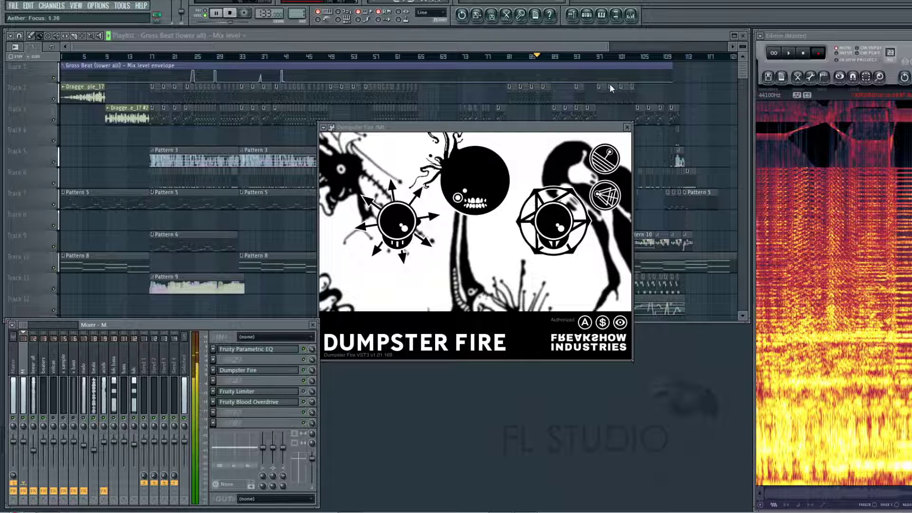
drag(606, 161, 616, 40)
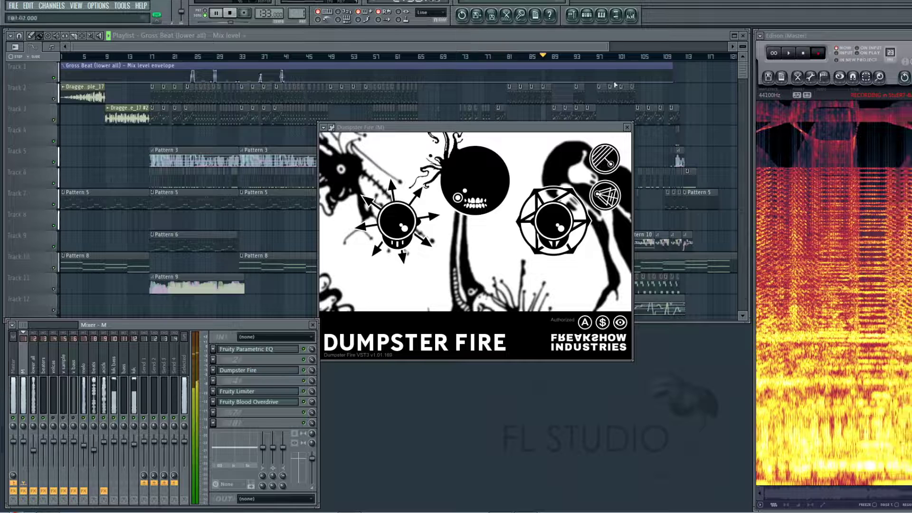
drag(607, 154, 610, 287)
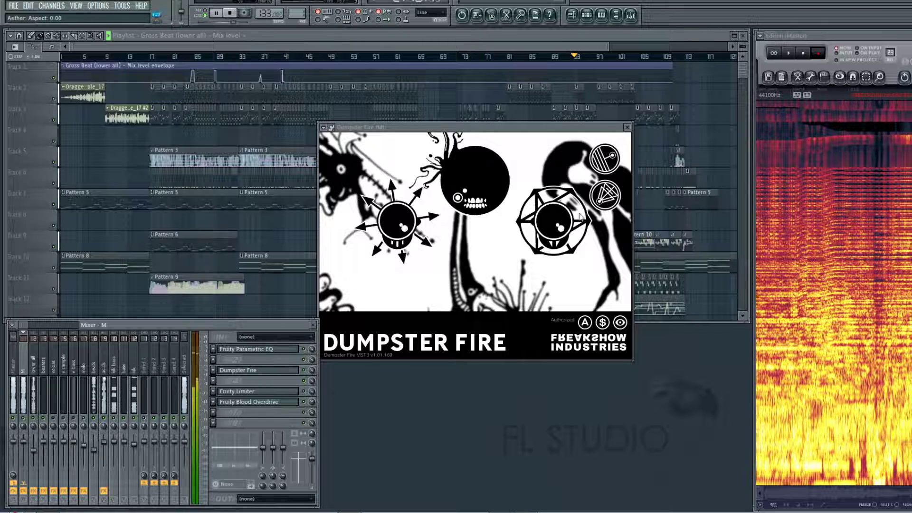
- Turn Tooth up to maximum, lower Cage to 7.80, and set Aether to 1089.40
click(606, 197)
drag(552, 223, 560, 257)
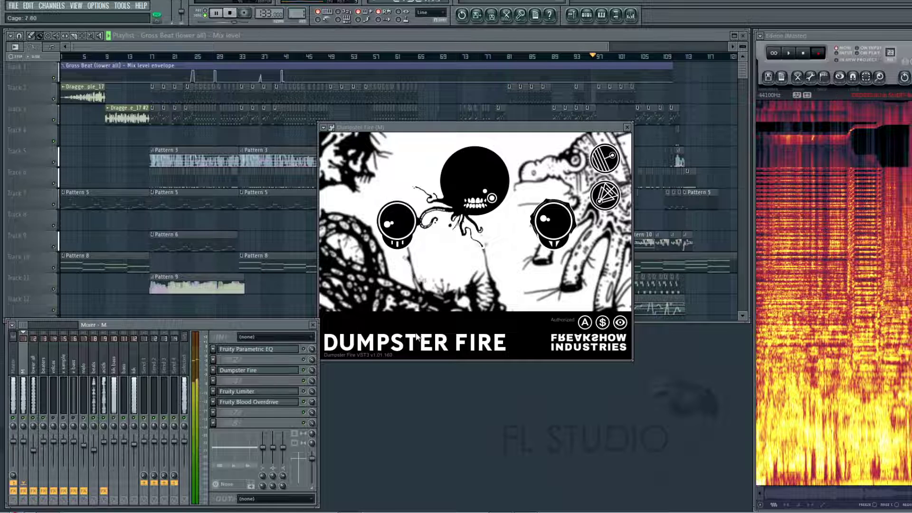
drag(545, 223, 545, 241)
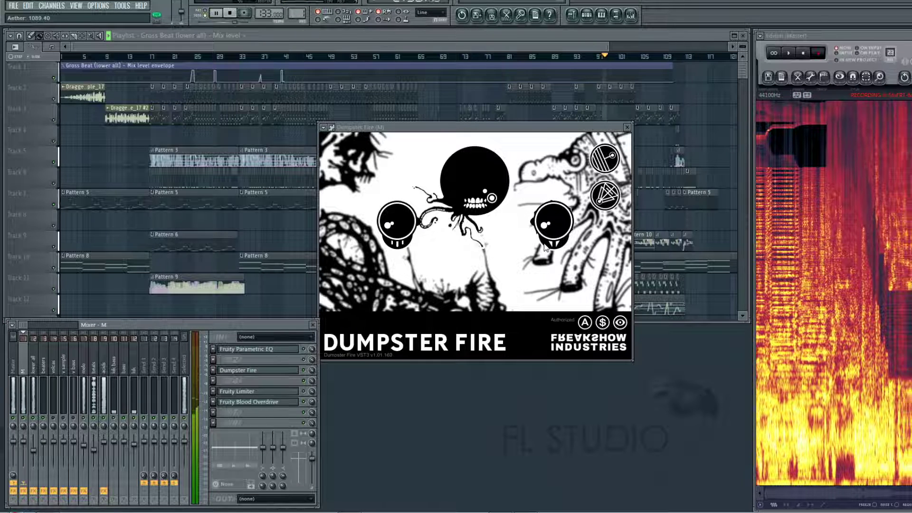
- Turn Focus down to minimum, move Aspect, and set Cage to 4.20
drag(609, 166, 609, 265)
drag(610, 199, 615, 219)
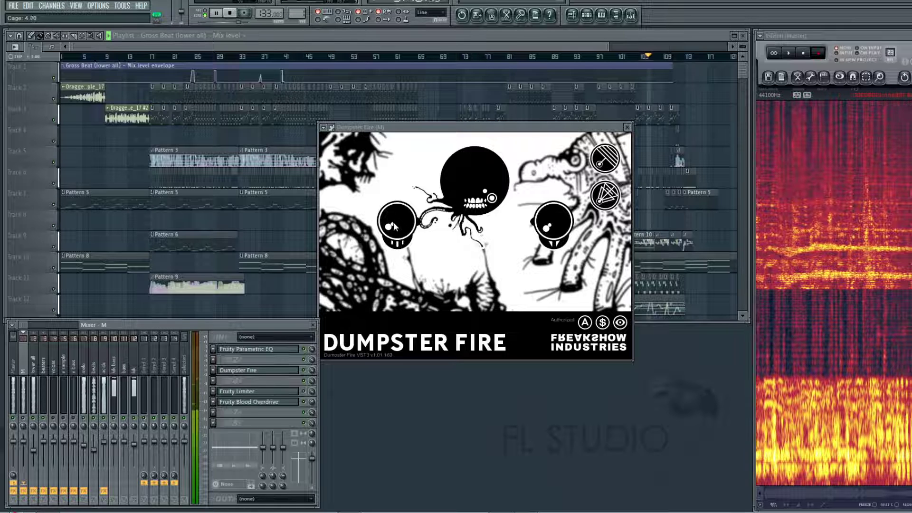
- Set Cage to 1.00 and turn down Dumpster Fire's large central control as the song nears its end
drag(394, 228, 395, 233)
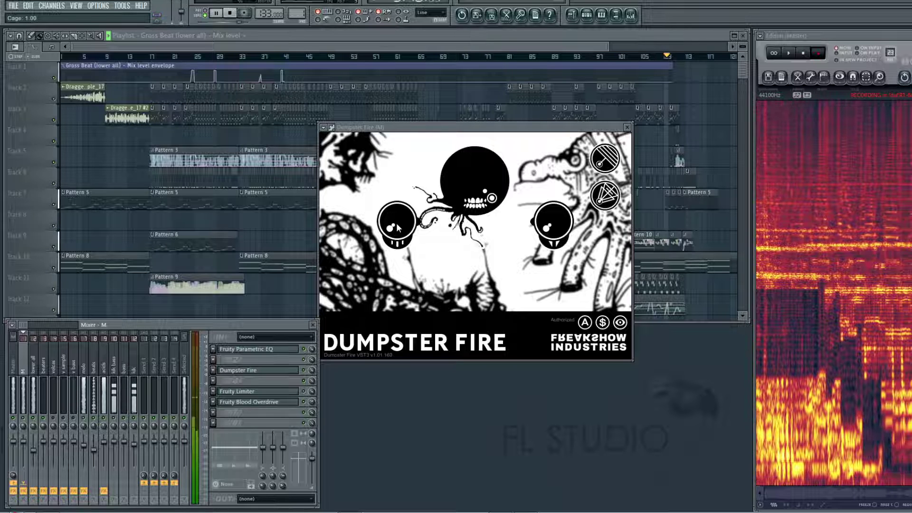
drag(477, 184, 497, 328)
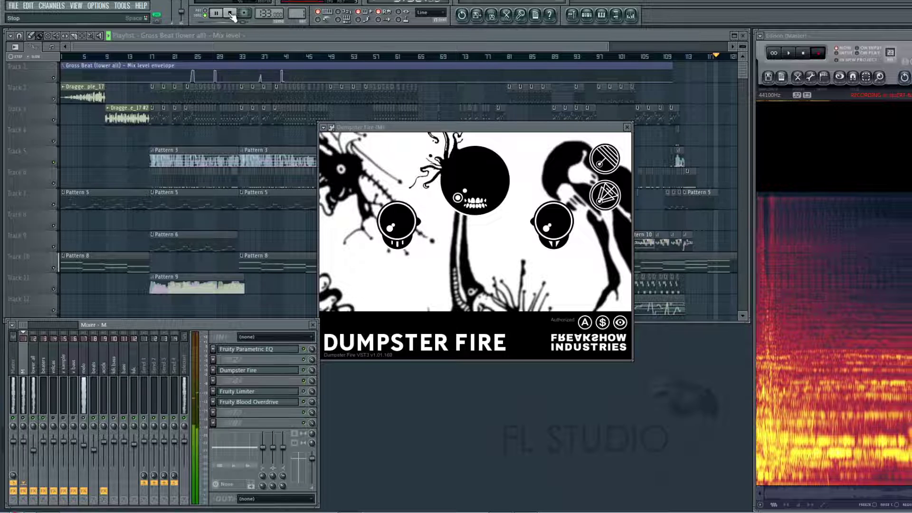
- Stop the song playback past the end of the arrangement and move the Dumpster Fire window lower over the playlist
click(258, 43)
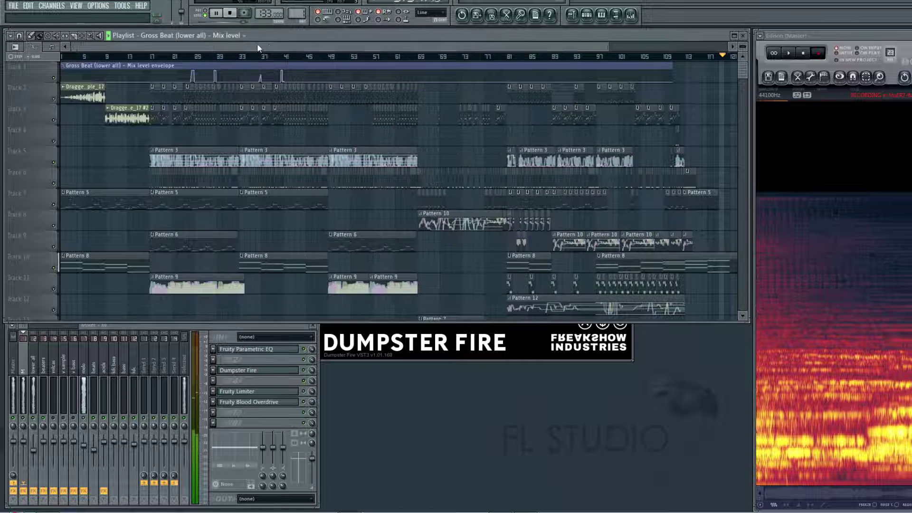
drag(258, 43, 301, 44)
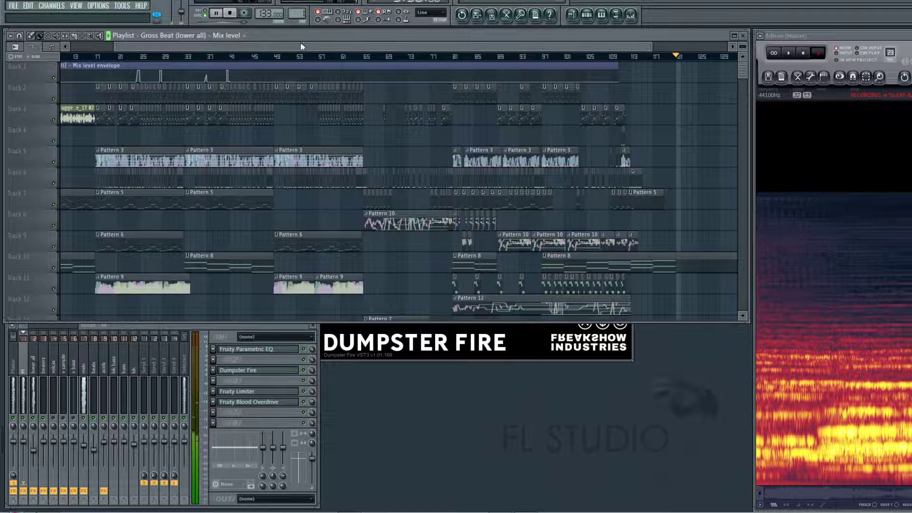
click(348, 360)
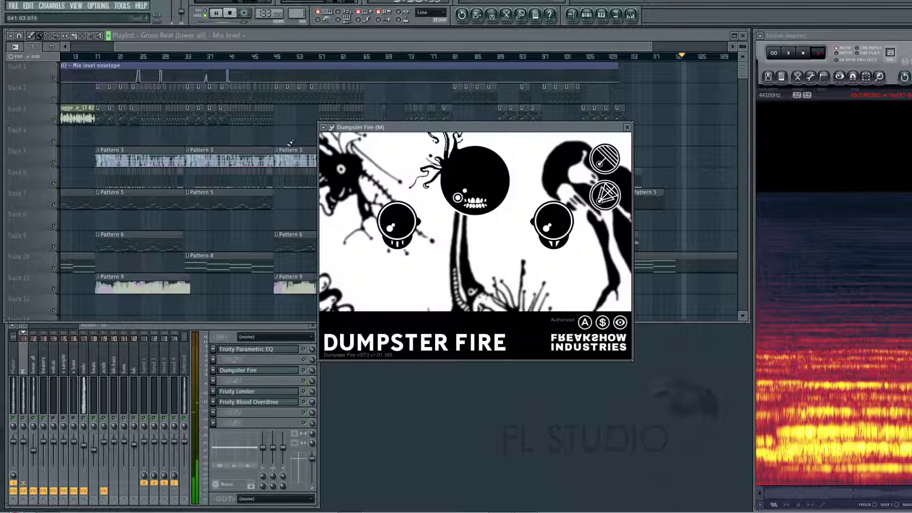
click(232, 14)
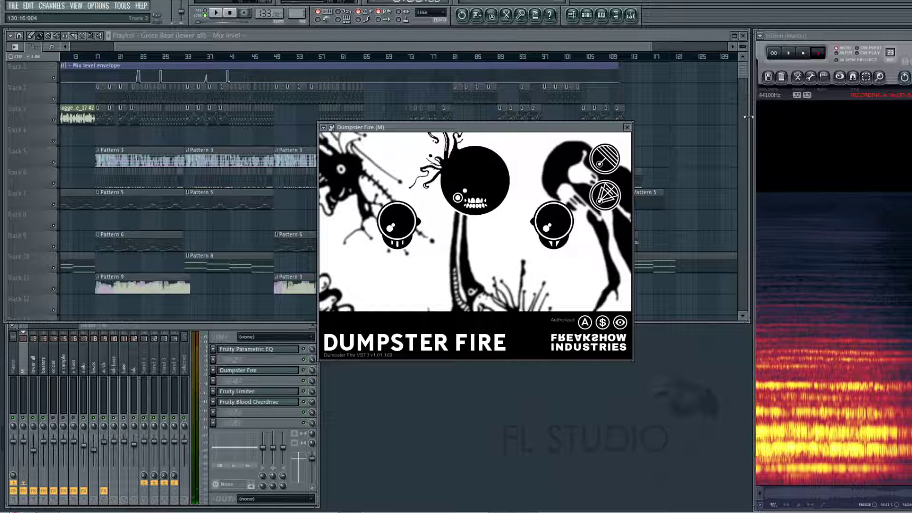
drag(594, 130, 626, 175)
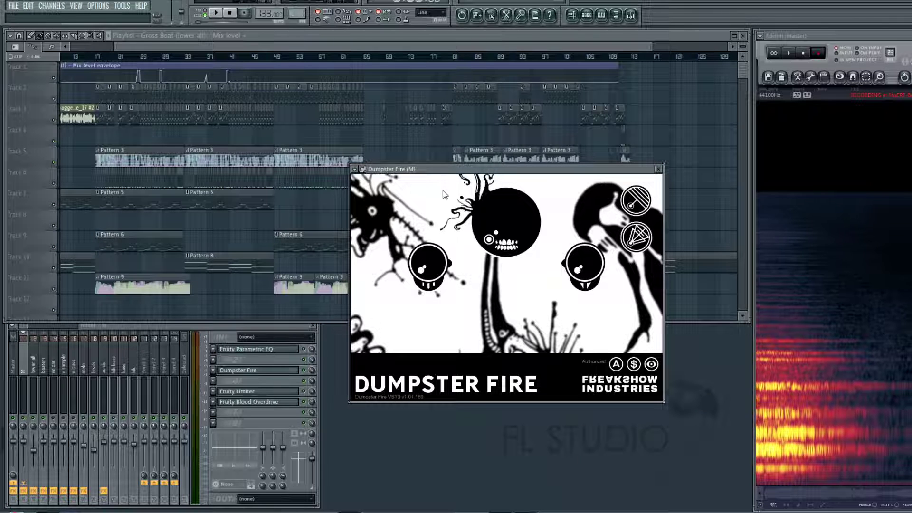
- Stop the Edison recording on the master track and switch to OBS
click(807, 54)
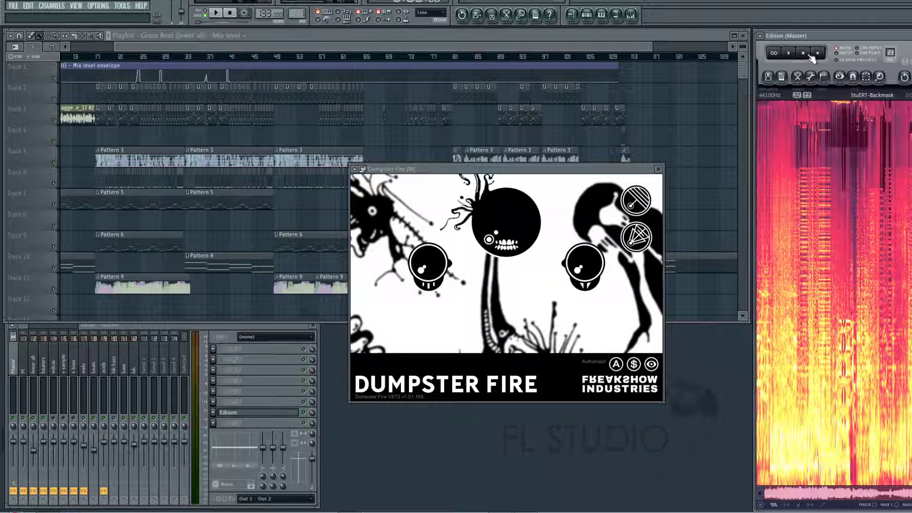
drag(854, 294, 604, 279)
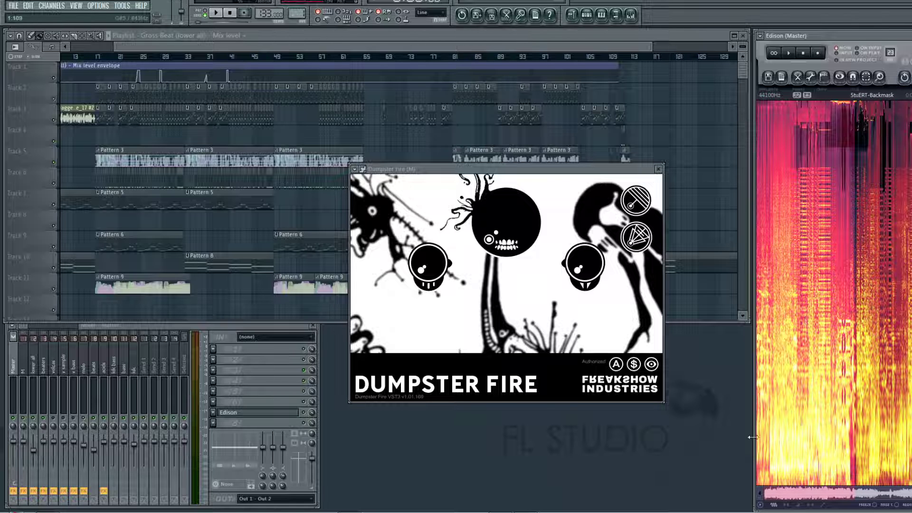
key(alt+Tab)
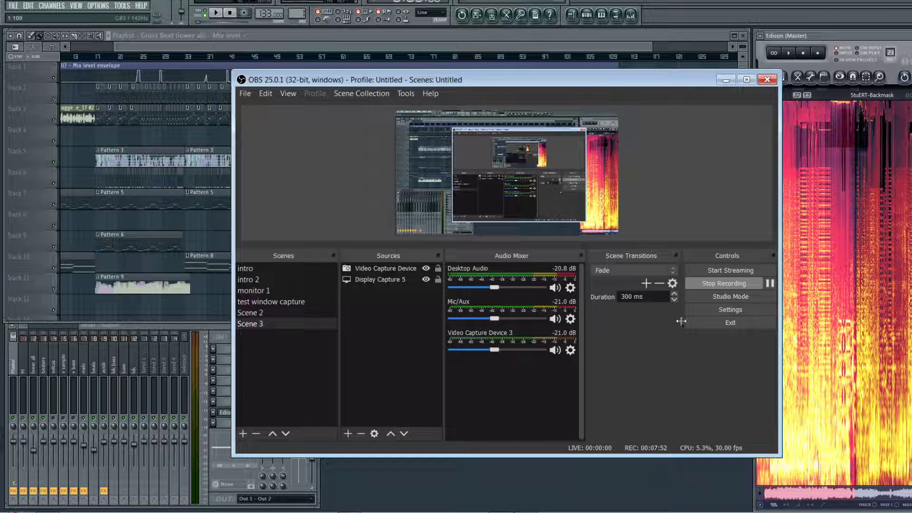